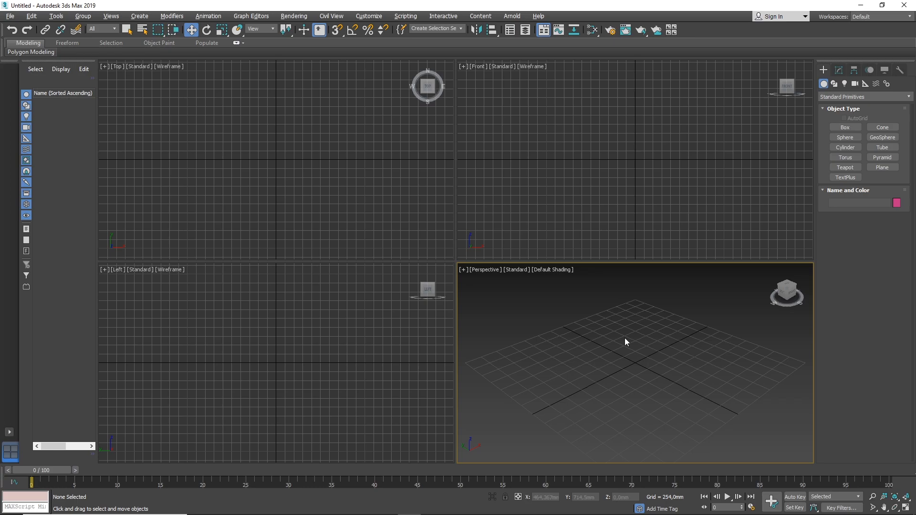
# Activate each viewport in turn, maximize the Perspective viewport and restore the four-viewport layout.
pyautogui.click(549, 197)
pyautogui.click(335, 154)
pyautogui.click(313, 349)
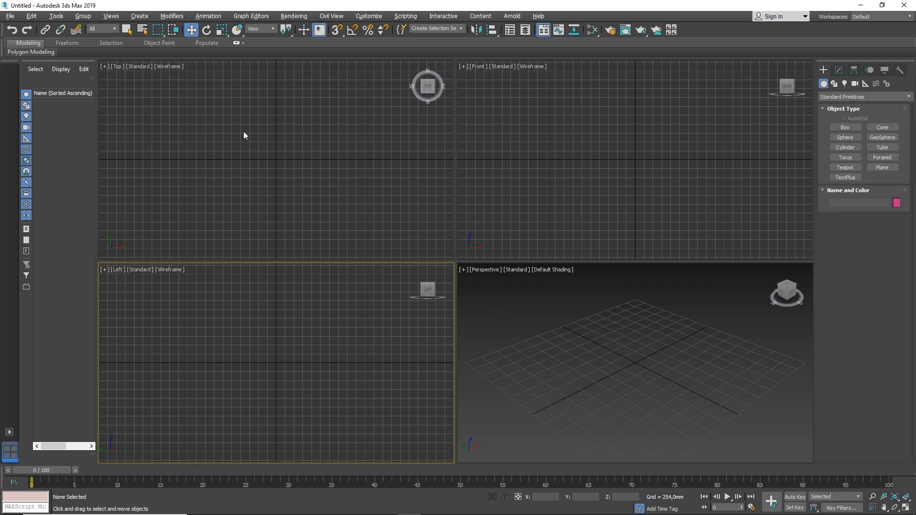
pyautogui.click(589, 342)
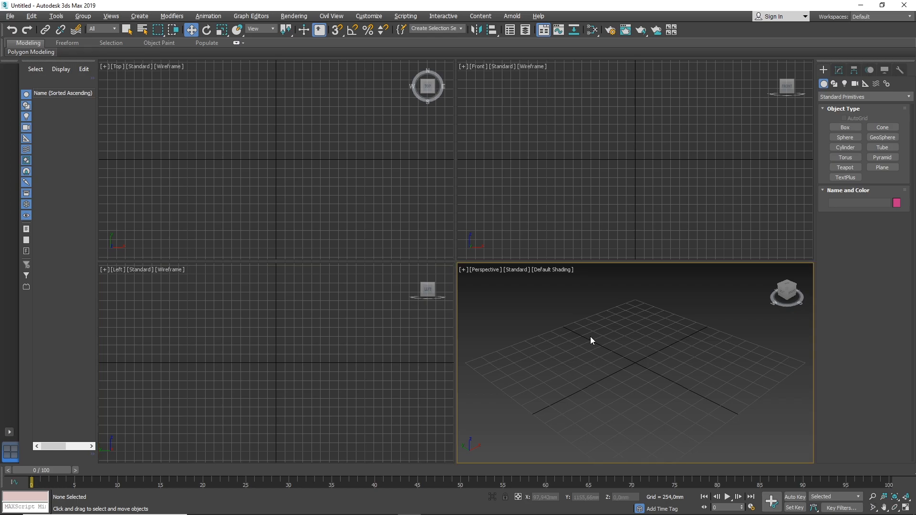
pyautogui.hotkey('alt', 'w')
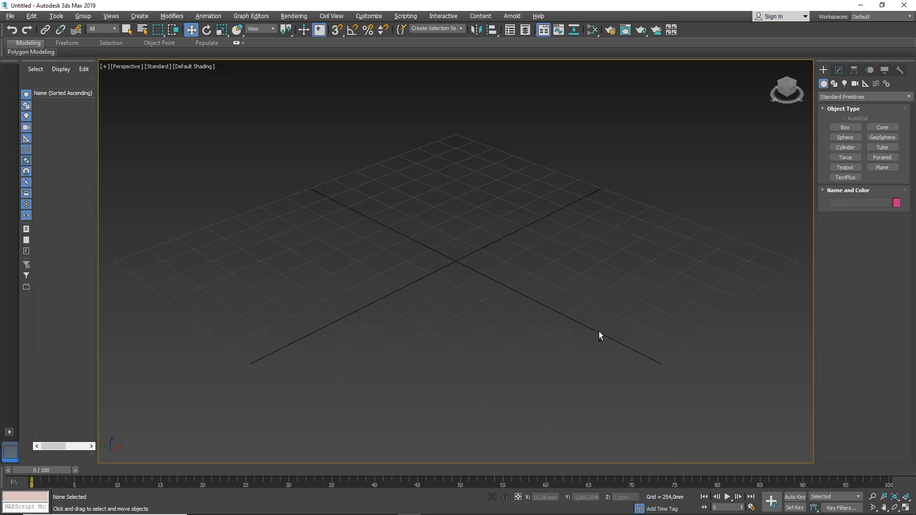
pyautogui.hotkey('alt', 'w')
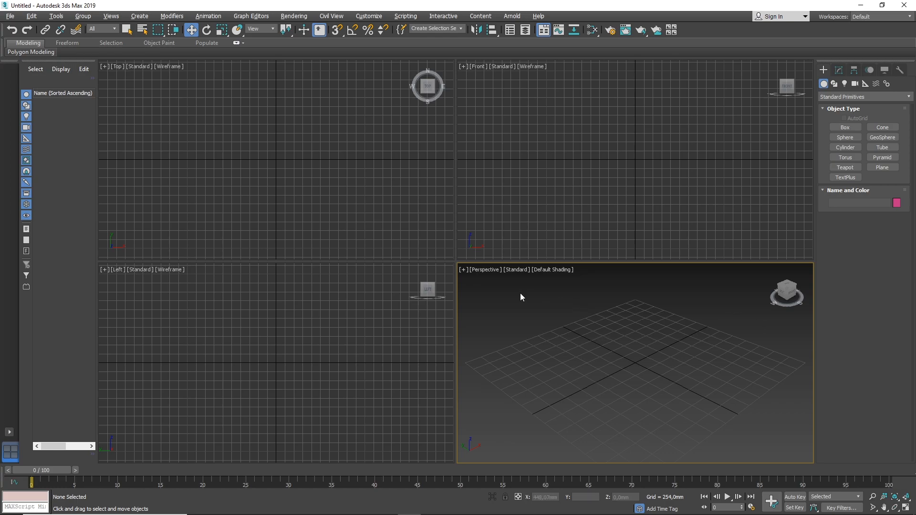
pyautogui.click(488, 271)
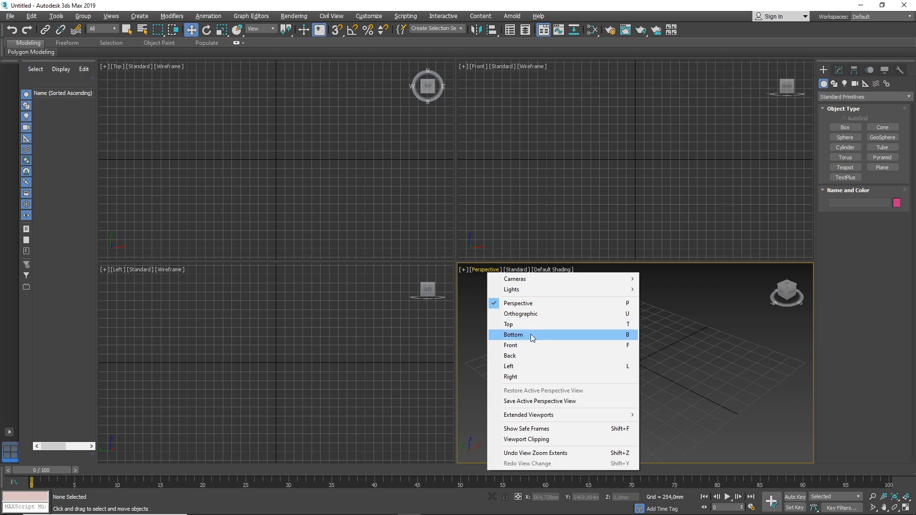
pyautogui.click(687, 331)
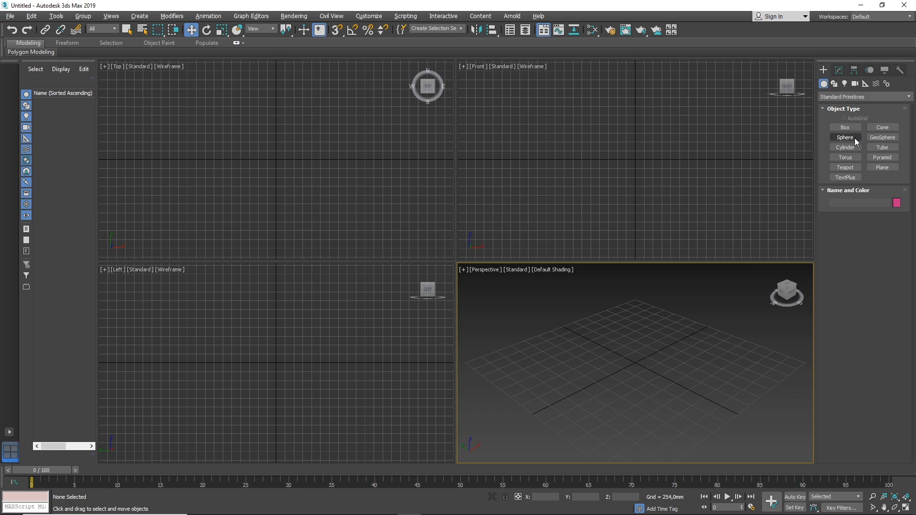
# Create a cylinder in the Perspective viewport and move it near the origin, to about X 132 mm, Y -99 mm.
pyautogui.click(845, 148)
pyautogui.moveTo(615, 362); pyautogui.dragTo(653, 373)
pyautogui.click(654, 306)
pyautogui.press('w')
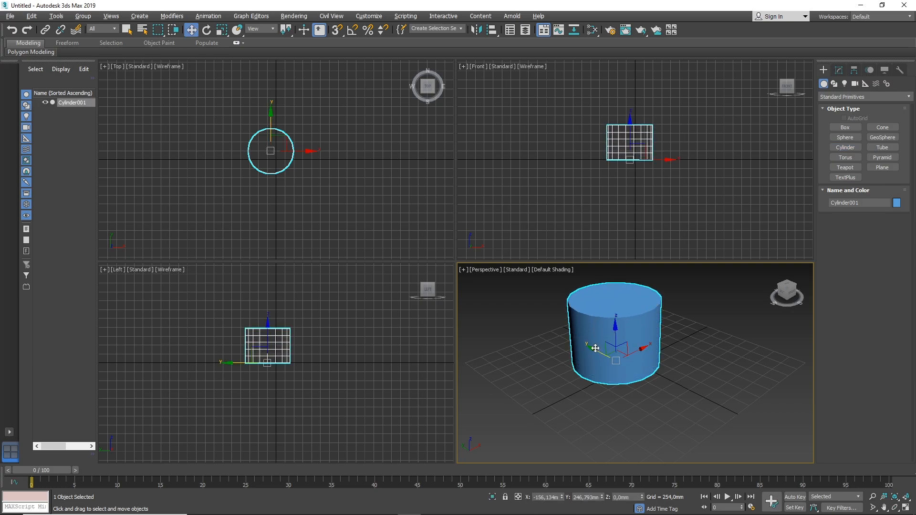
pyautogui.moveTo(594, 352); pyautogui.dragTo(624, 354)
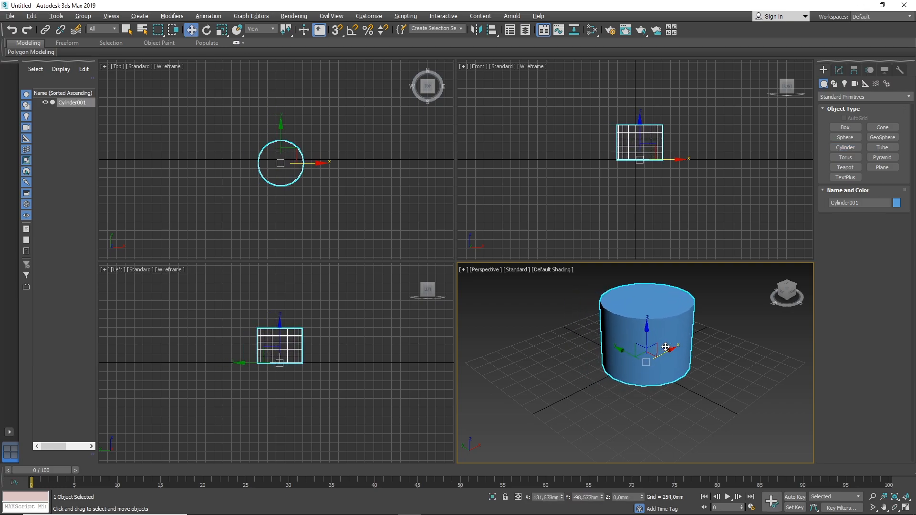
pyautogui.click(526, 305)
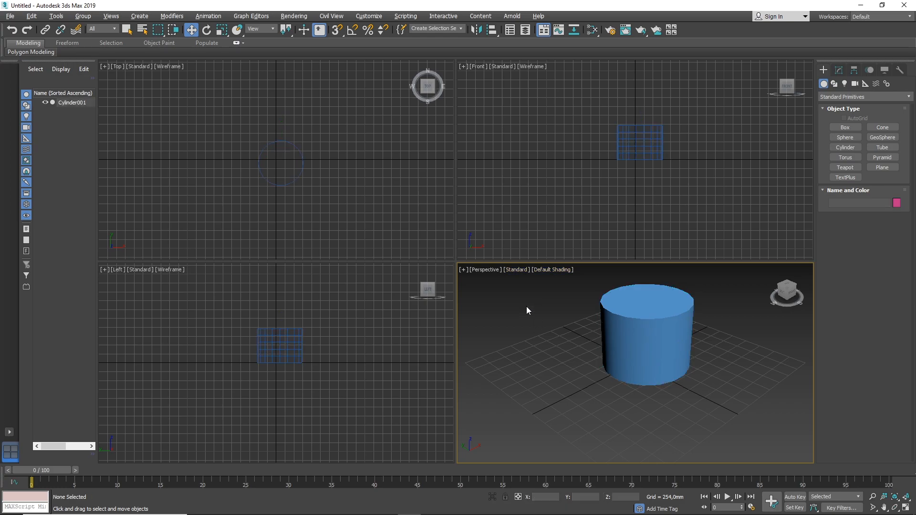
# Try the Facets and Bounding Box display styles in the Perspective viewport and return it to Default Shading.
pyautogui.click(513, 271)
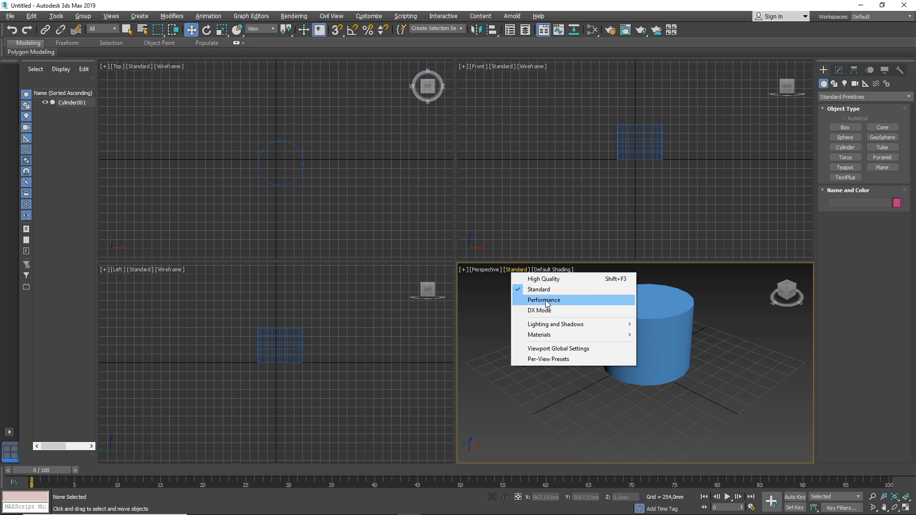
pyautogui.click(559, 290)
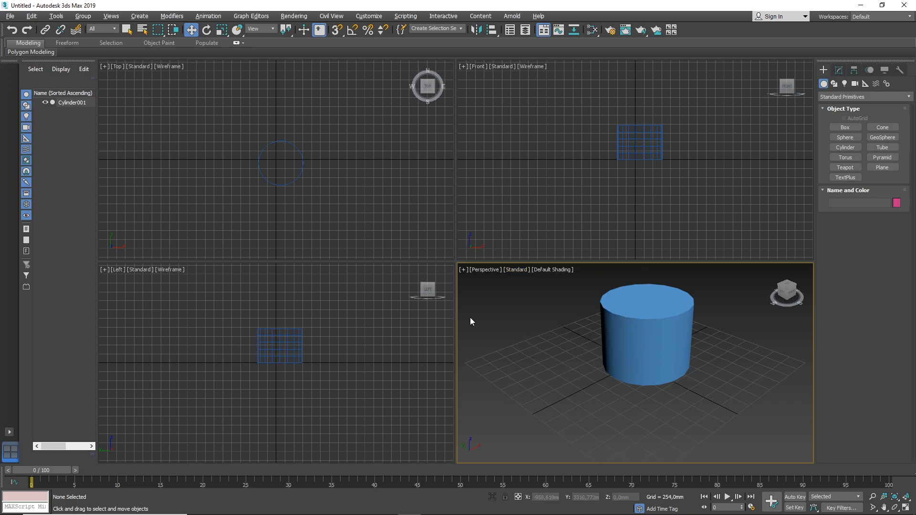
pyautogui.click(551, 270)
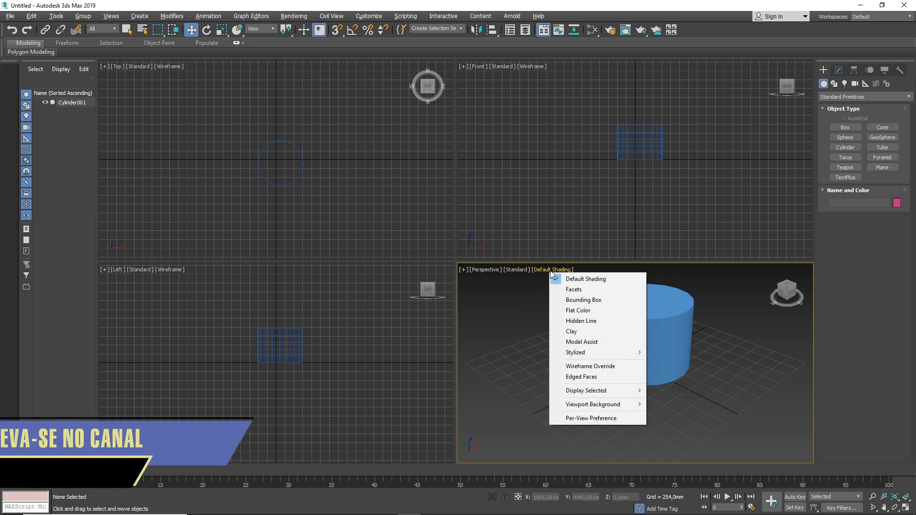
pyautogui.click(582, 288)
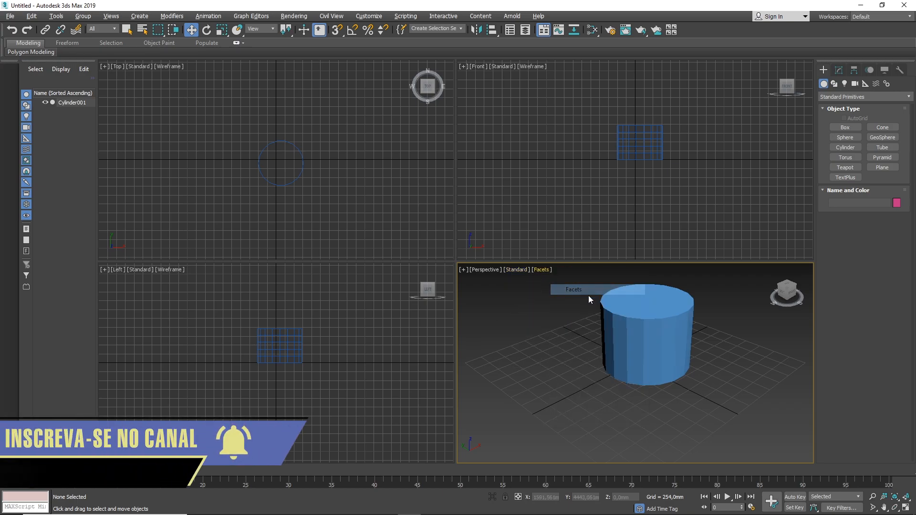
pyautogui.click(541, 270)
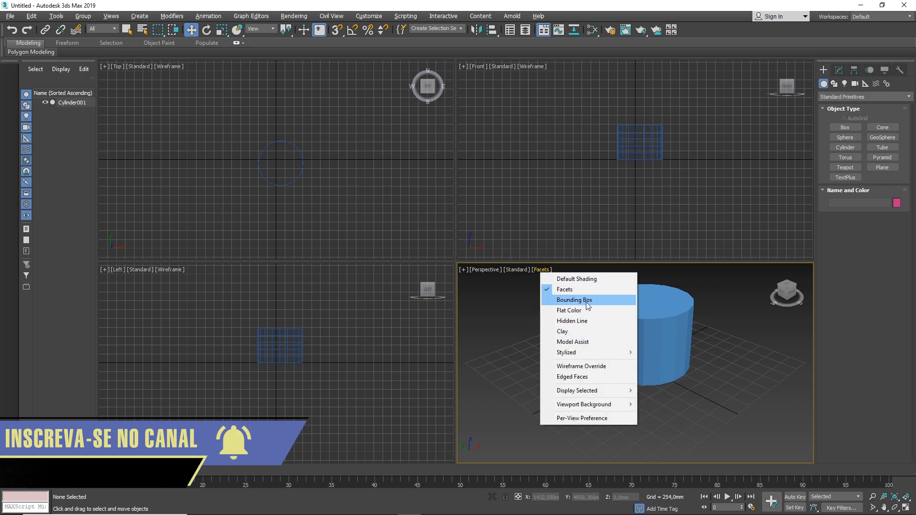
pyautogui.click(592, 301)
pyautogui.click(542, 270)
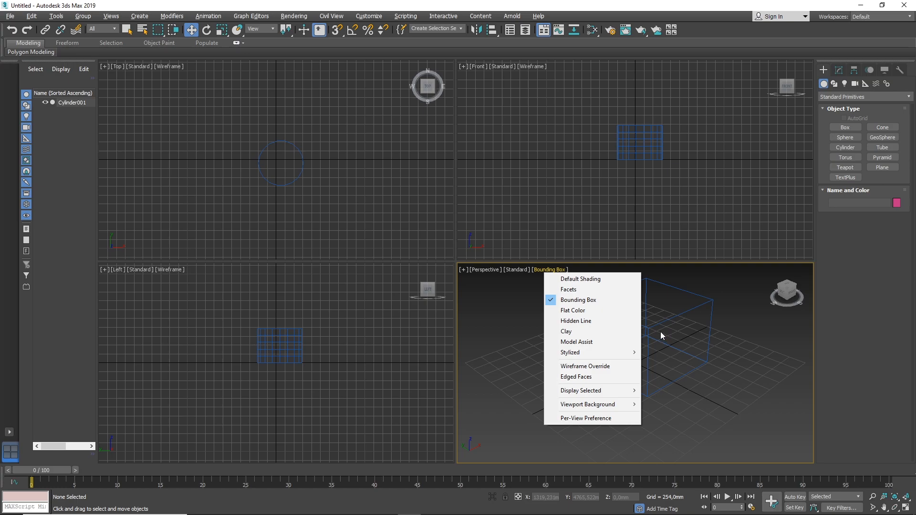
pyautogui.click(580, 280)
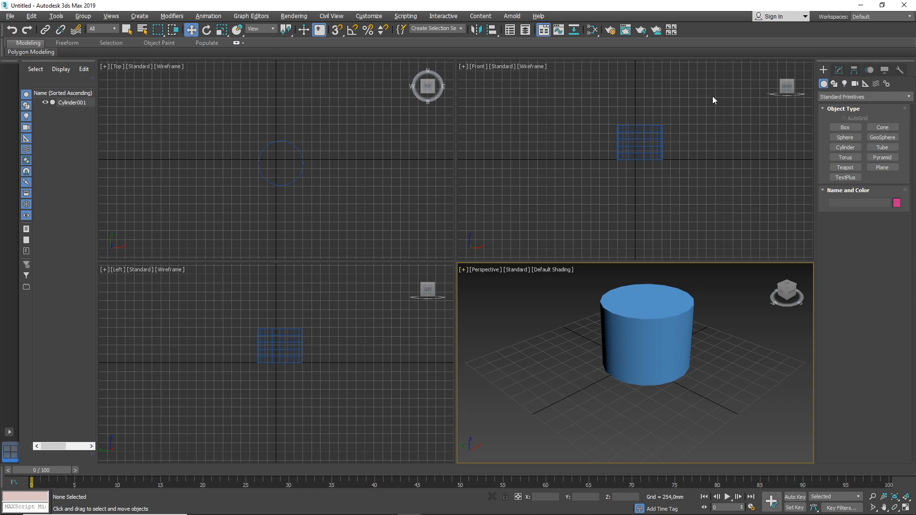
# Add two viewport layout tabs: Column 2, Column 1 and Column 3, Column 1 Large.
pyautogui.rightClick(705, 25)
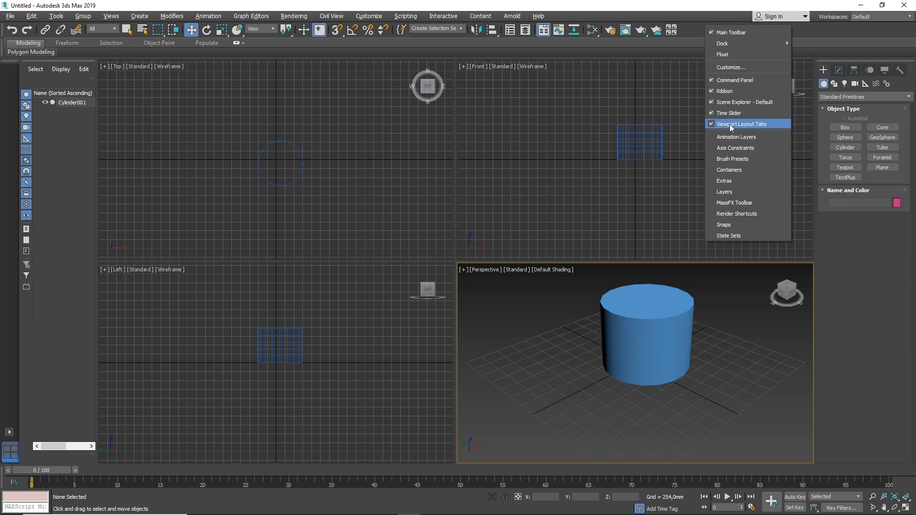
pyautogui.click(9, 436)
pyautogui.click(10, 436)
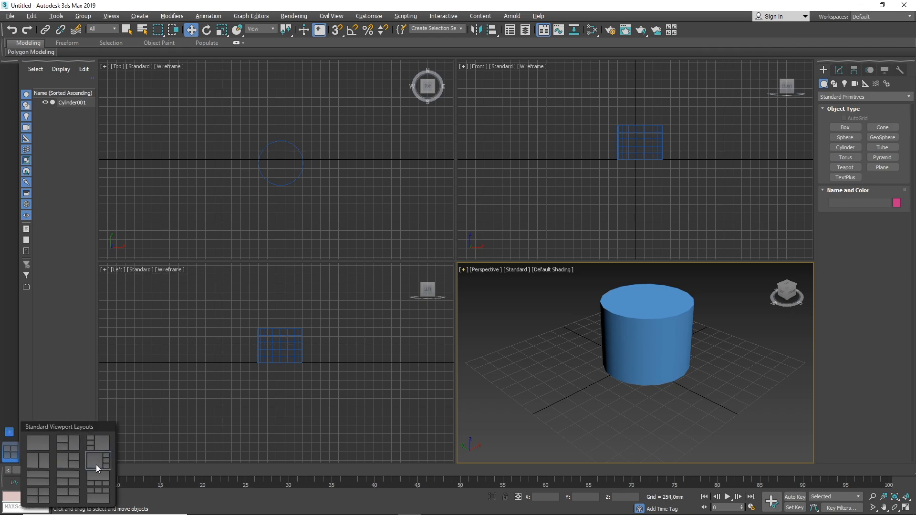
pyautogui.click(68, 442)
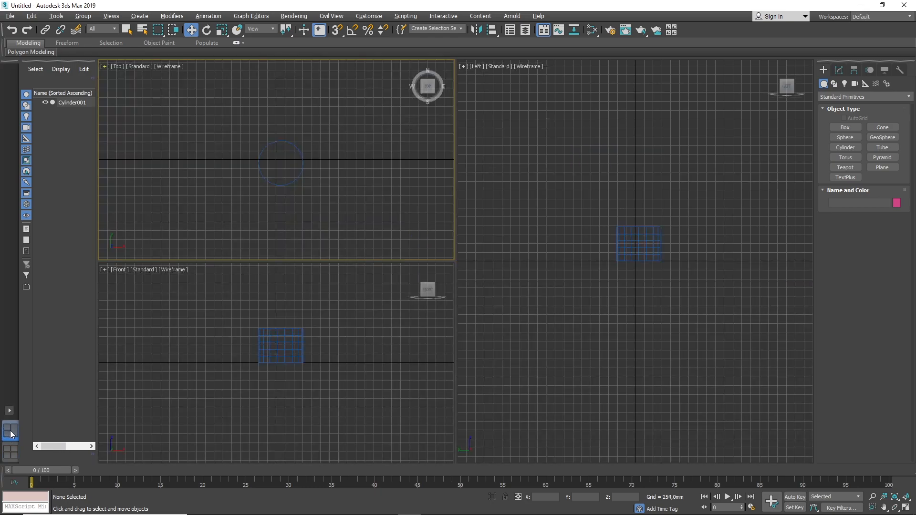
pyautogui.click(10, 411)
pyautogui.click(95, 423)
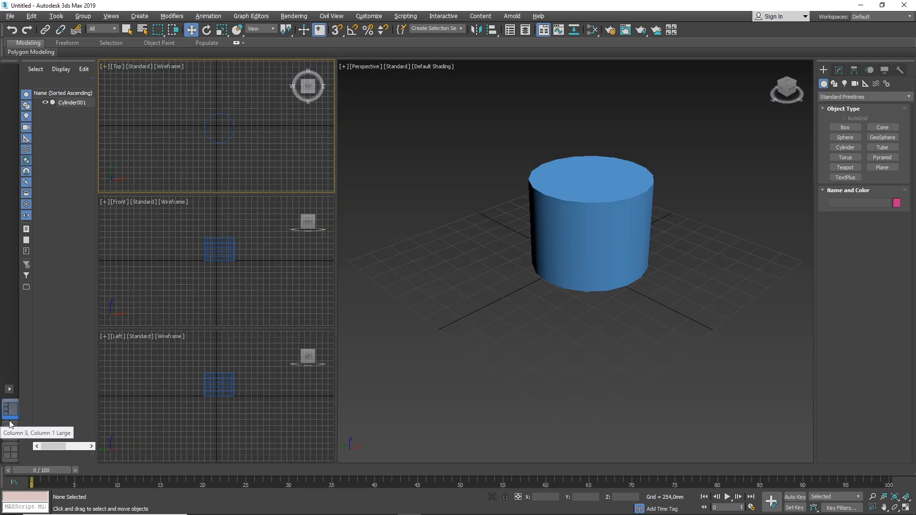
# Switch back and forth between the three viewport layout tabs to compare their arrangements.
pyautogui.click(13, 446)
pyautogui.click(12, 433)
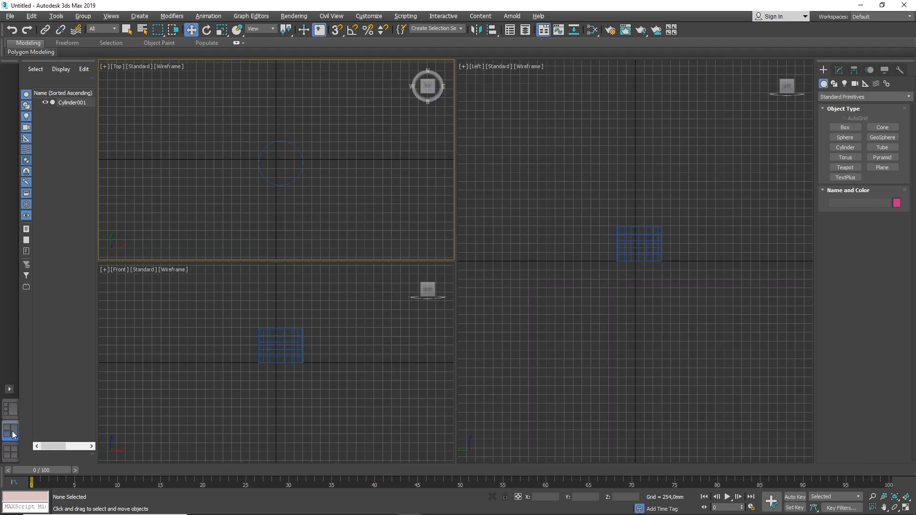
pyautogui.click(12, 411)
pyautogui.click(12, 433)
pyautogui.click(10, 453)
pyautogui.click(11, 433)
pyautogui.click(13, 411)
# Delete the Column 3, Column 1 Large and Column 2, Column 1 viewport layout tabs.
pyautogui.rightClick(15, 413)
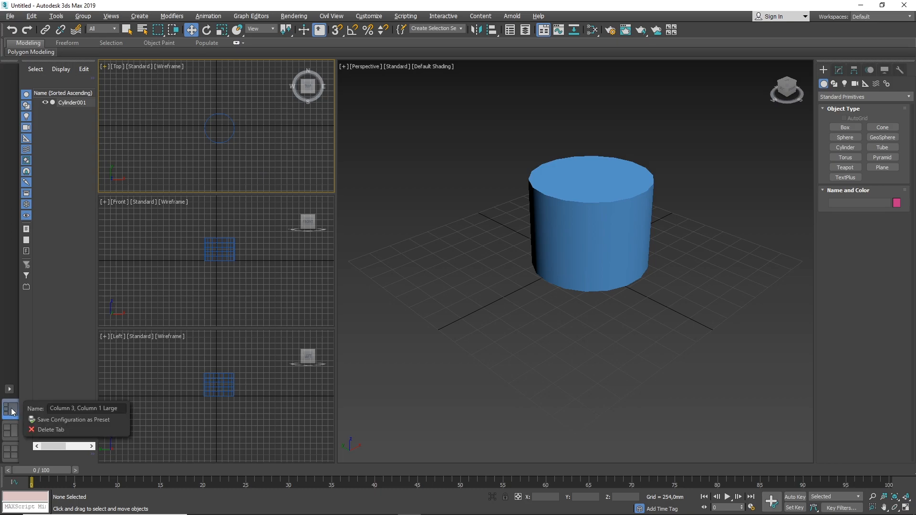
pyautogui.click(49, 432)
pyautogui.rightClick(14, 437)
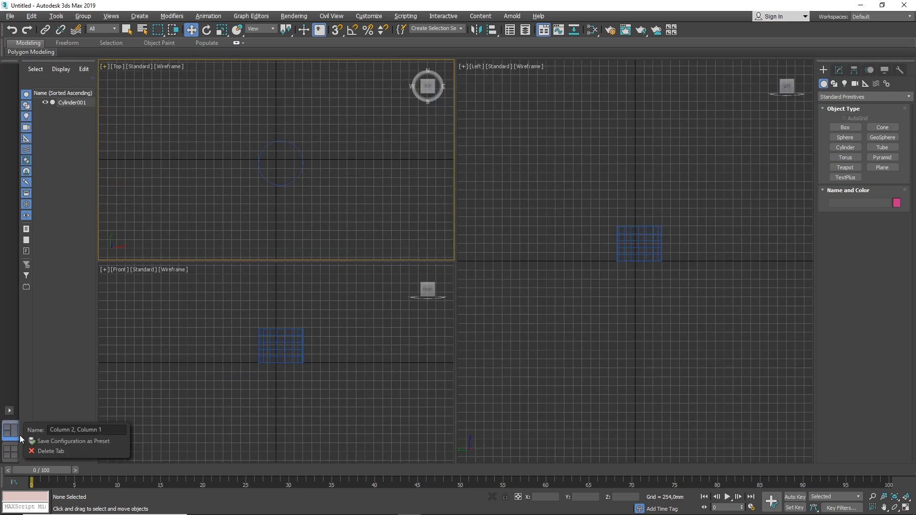
pyautogui.click(40, 451)
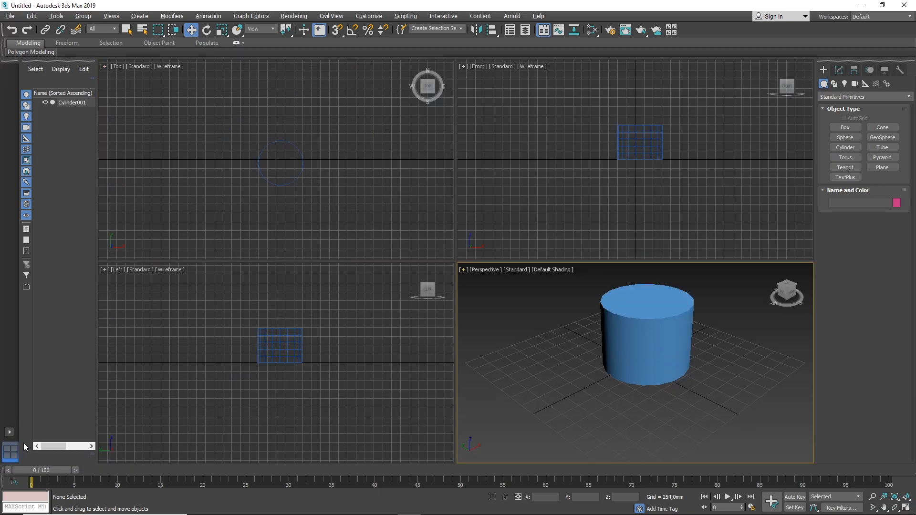
# Add a layout with one large viewport above three small ones, setting the large one to Perspective and the small Perspective one to Top.
pyautogui.click(12, 432)
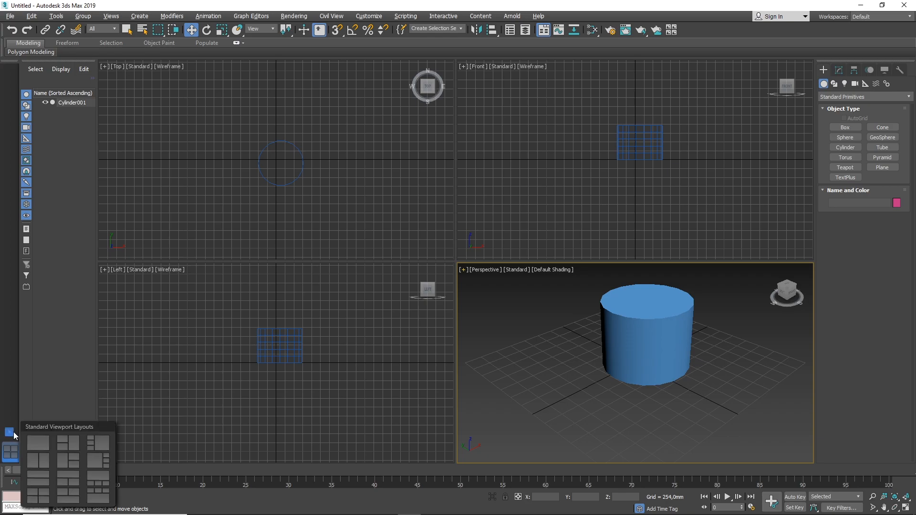
pyautogui.click(96, 480)
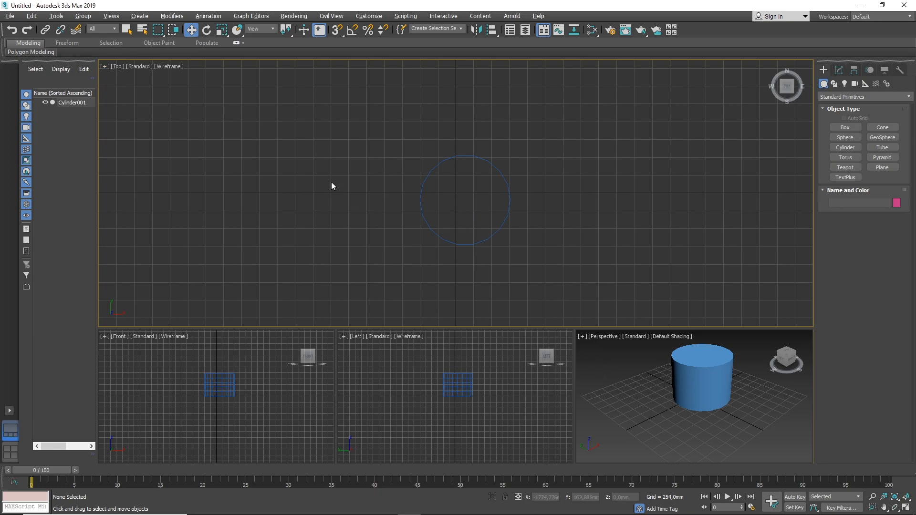
pyautogui.click(119, 67)
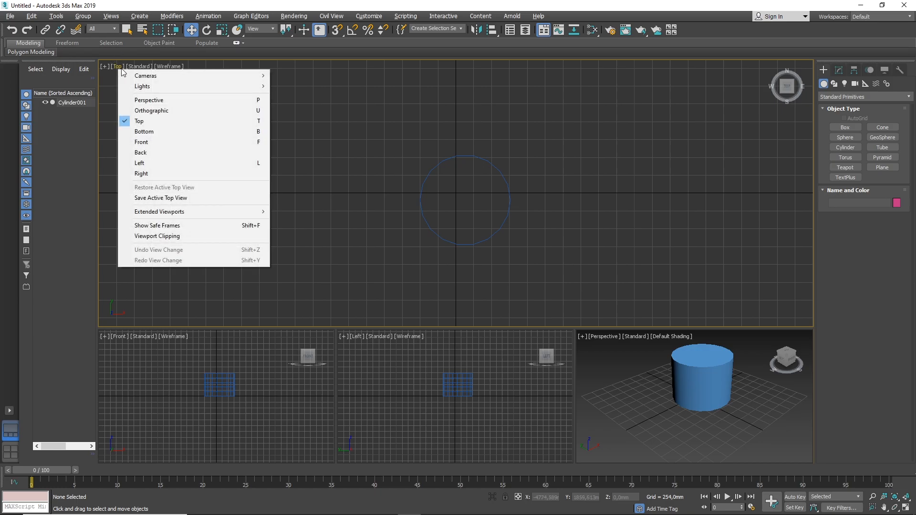
pyautogui.click(155, 100)
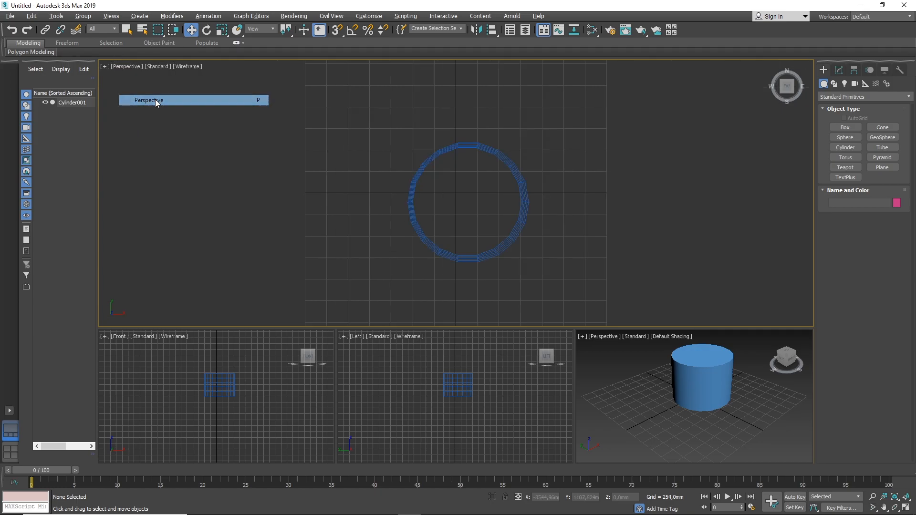
pyautogui.click(598, 337)
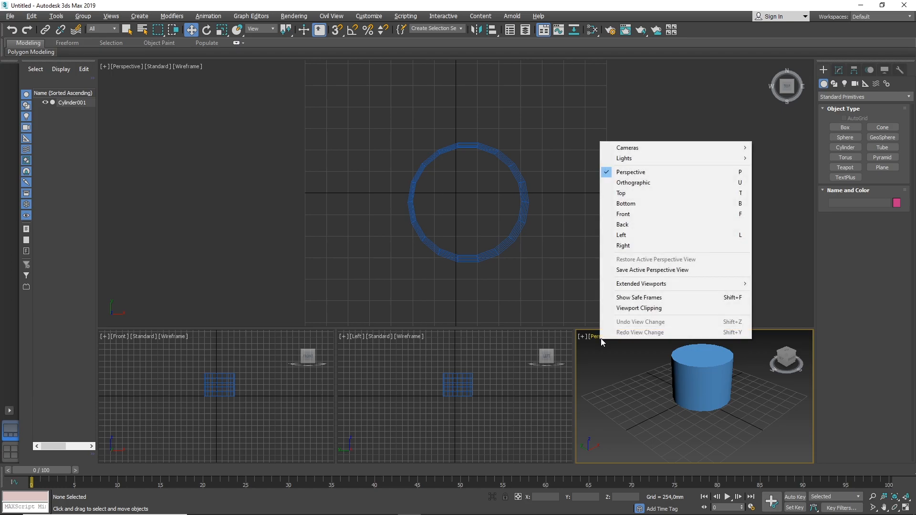
pyautogui.click(624, 193)
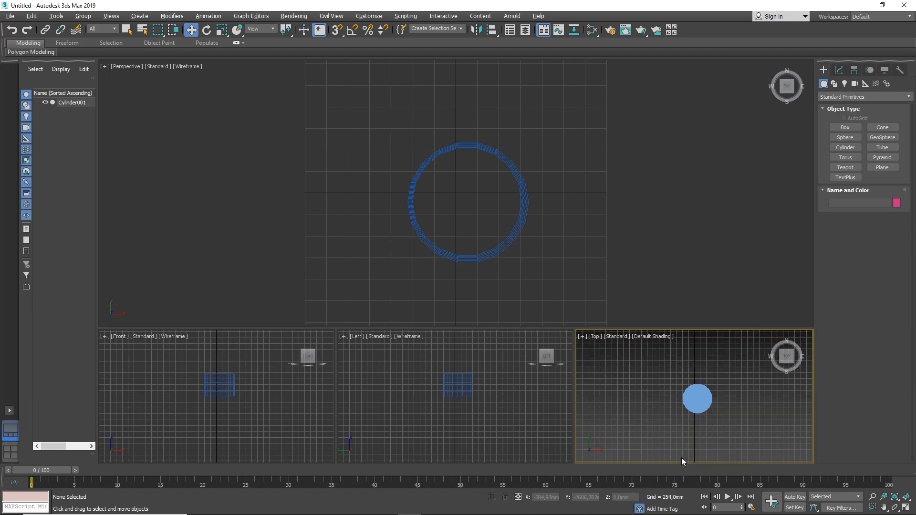
# Orbit the large Perspective viewport to an angled view with Default Shading and set the small Top viewport to Wireframe Override.
pyautogui.keyDown('alt'); pyautogui.moveTo(377, 289); pyautogui.dragTo(408, 229, button='middle'); pyautogui.keyUp('alt')
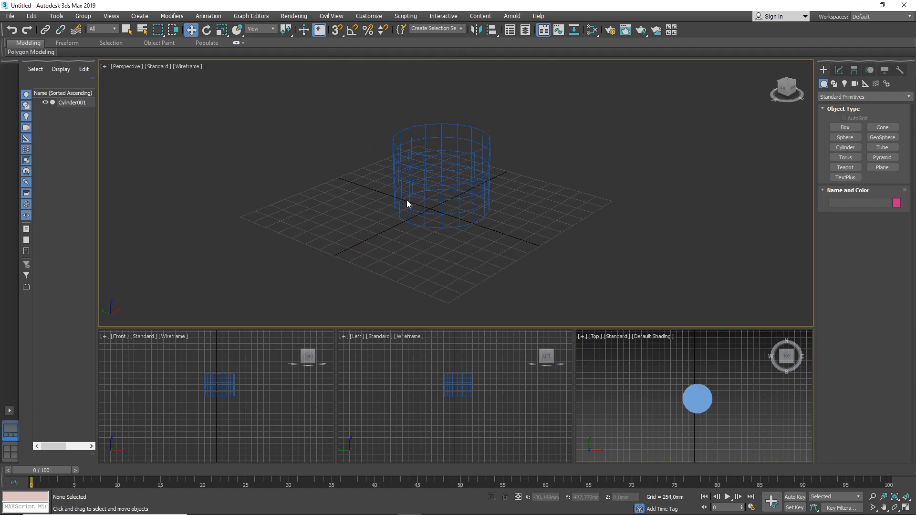
pyautogui.keyDown('alt'); pyautogui.moveTo(390, 199); pyautogui.dragTo(446, 183, button='middle'); pyautogui.keyUp('alt')
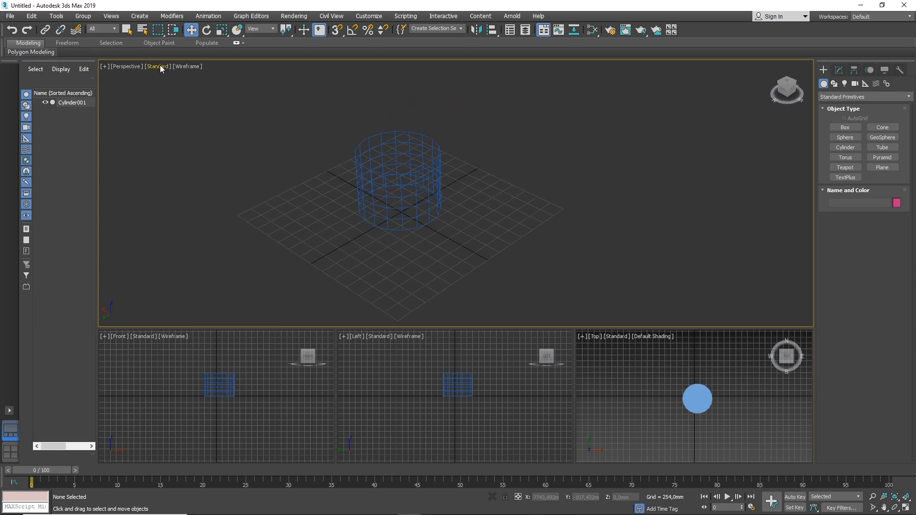
pyautogui.click(189, 66)
pyautogui.click(227, 76)
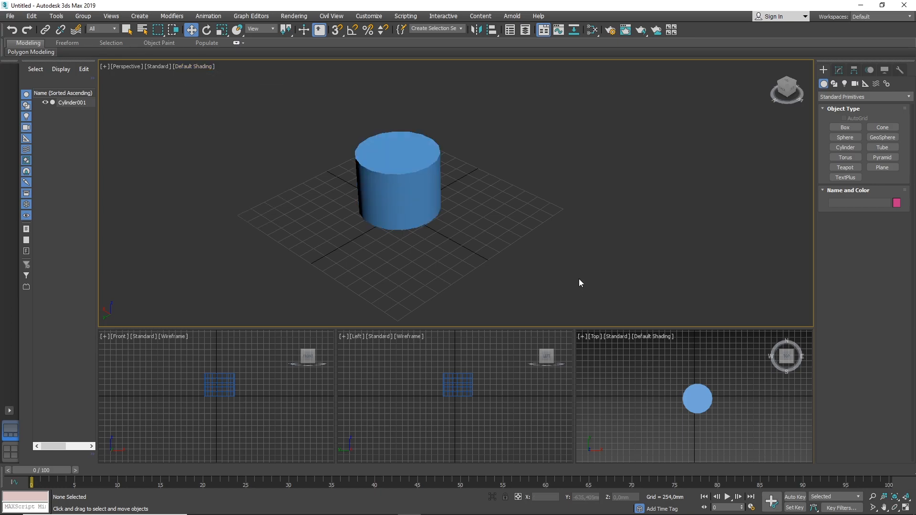
pyautogui.click(657, 337)
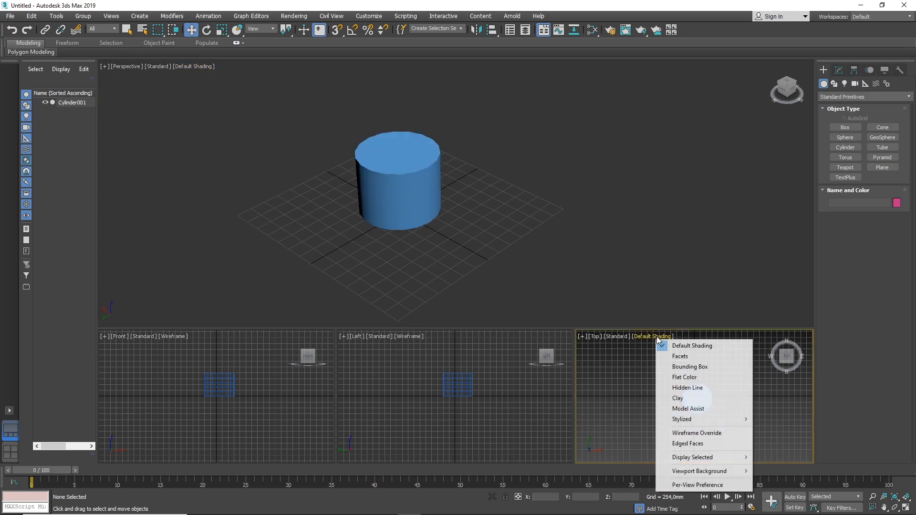
pyautogui.click(694, 433)
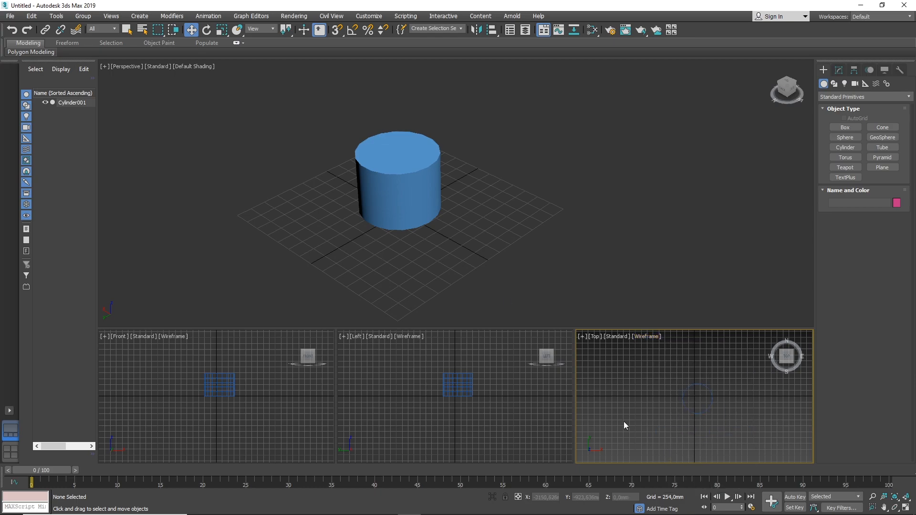
# Set the background of the large Perspective viewport to Gradient Color.
pyautogui.moveTo(462, 256); pyautogui.dragTo(513, 245, button='middle')
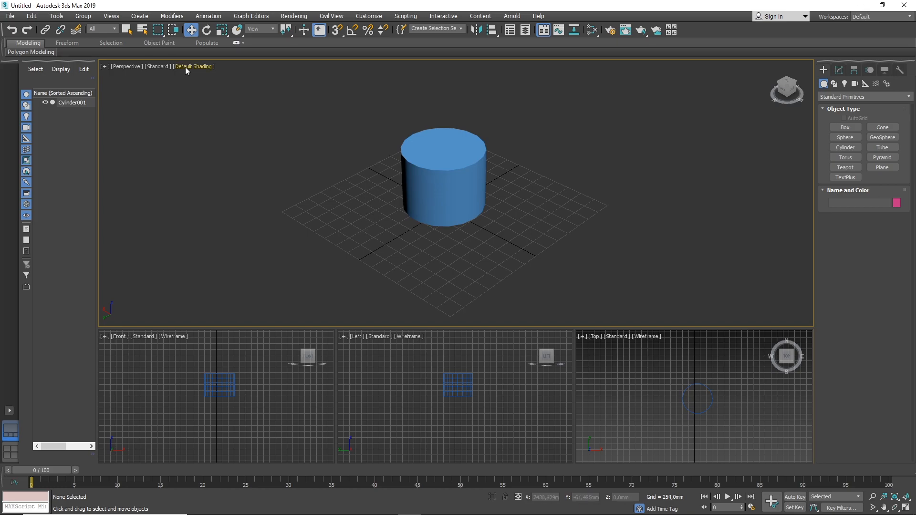
pyautogui.click(127, 67)
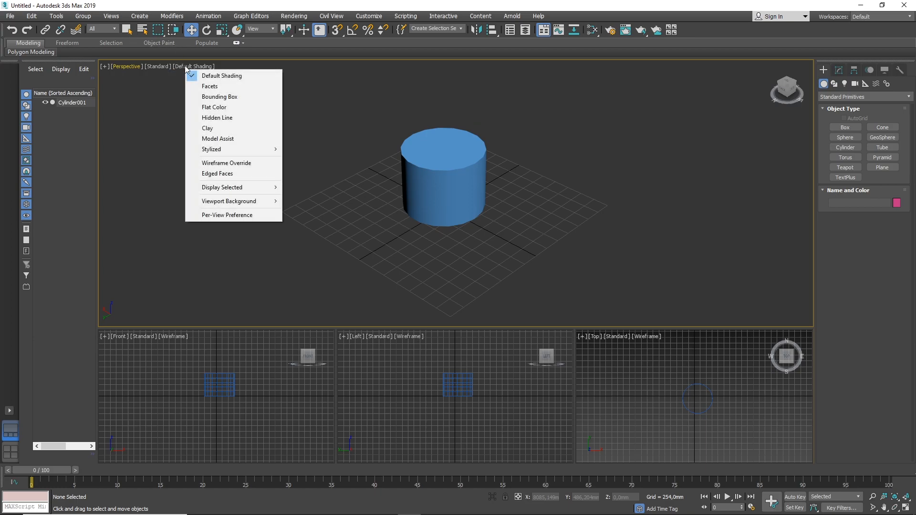
pyautogui.moveTo(259, 205)
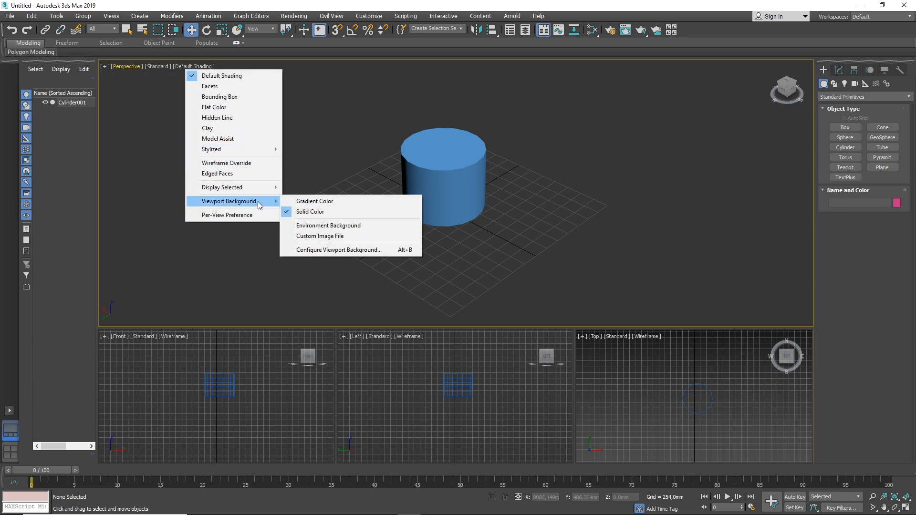
pyautogui.click(336, 202)
# Set the background of the small Top viewport to Solid Color.
pyautogui.click(645, 338)
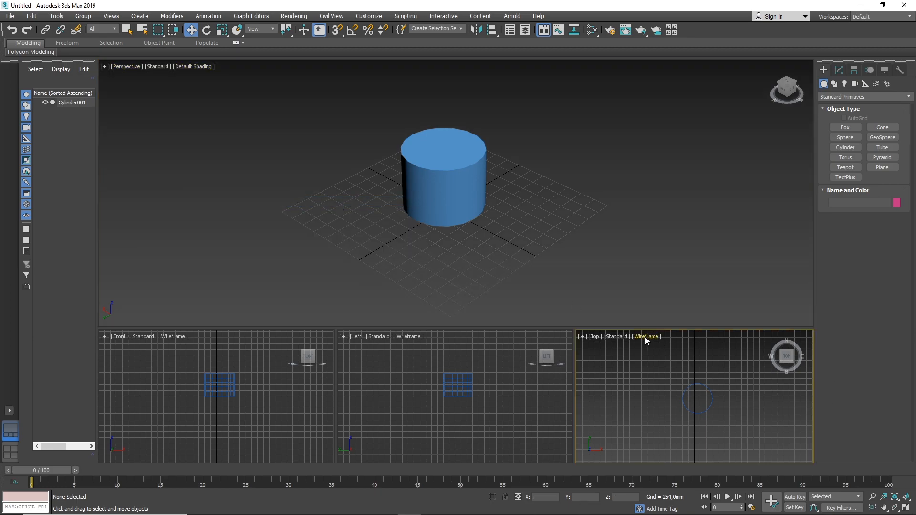
pyautogui.click(648, 337)
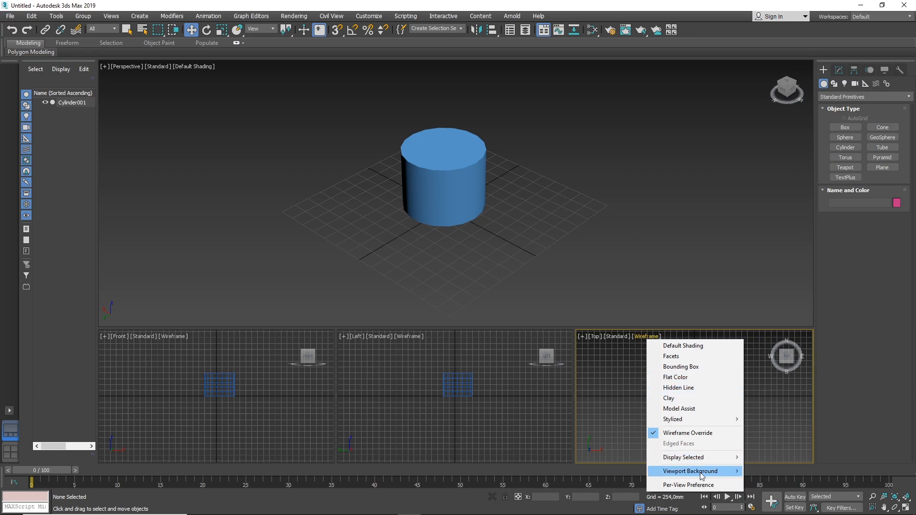
pyautogui.moveTo(701, 476)
pyautogui.click(765, 433)
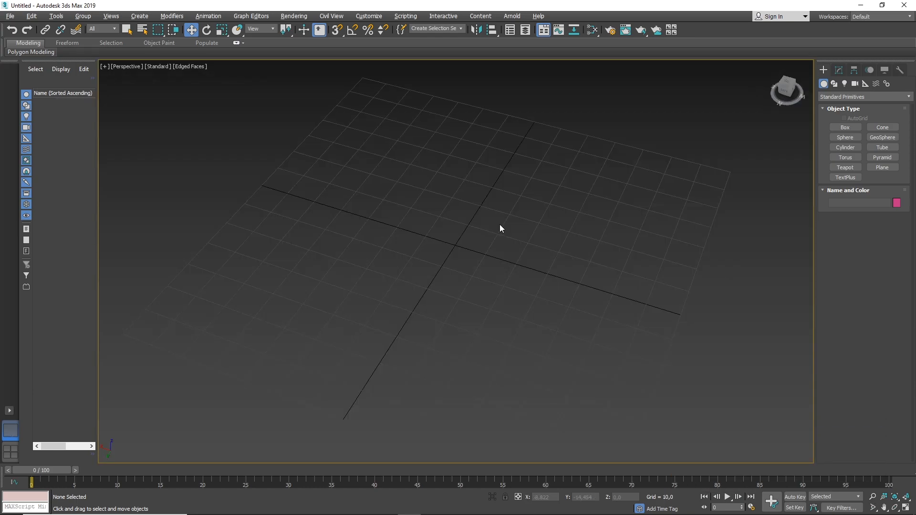
# Create a box about 17 long, 28 wide and 12 high, and beside it a sphere with a radius of about 23.
pyautogui.scroll(-3, 484, 224)
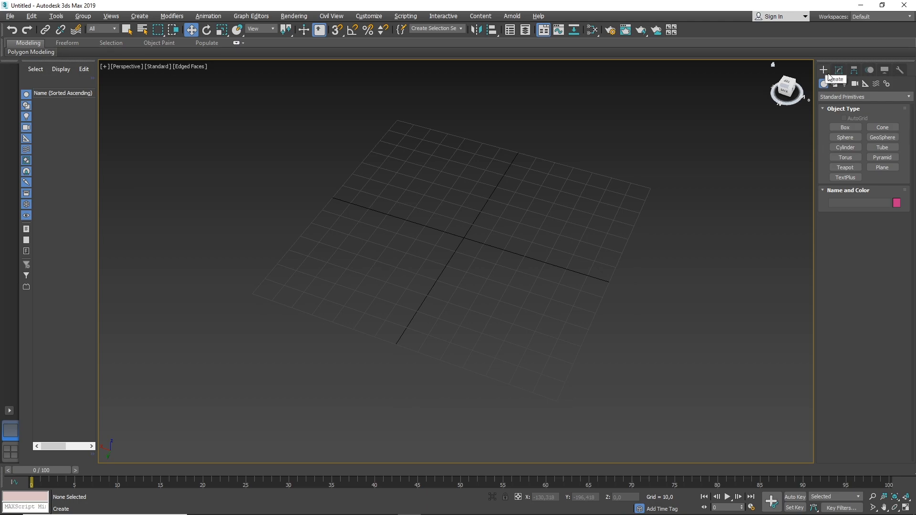
pyautogui.scroll(3, 537, 197)
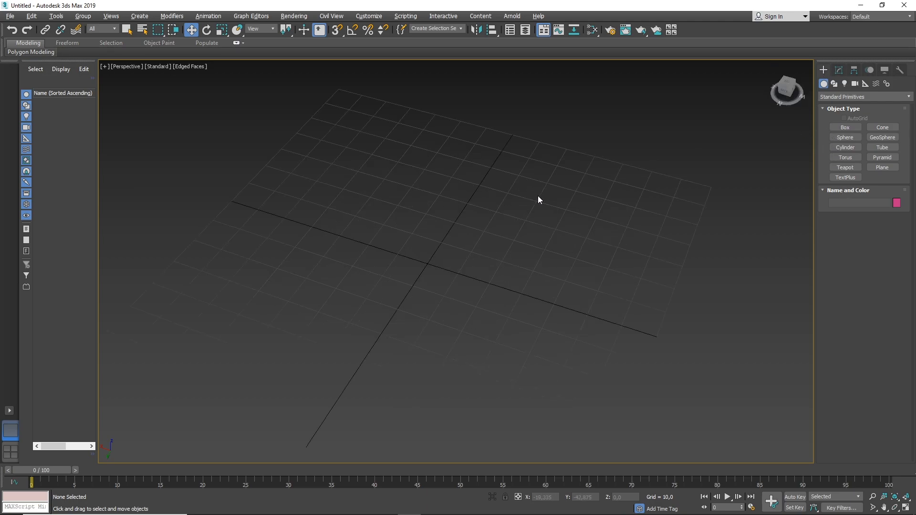
pyautogui.click(845, 127)
pyautogui.moveTo(354, 163); pyautogui.dragTo(400, 215)
pyautogui.click(400, 191)
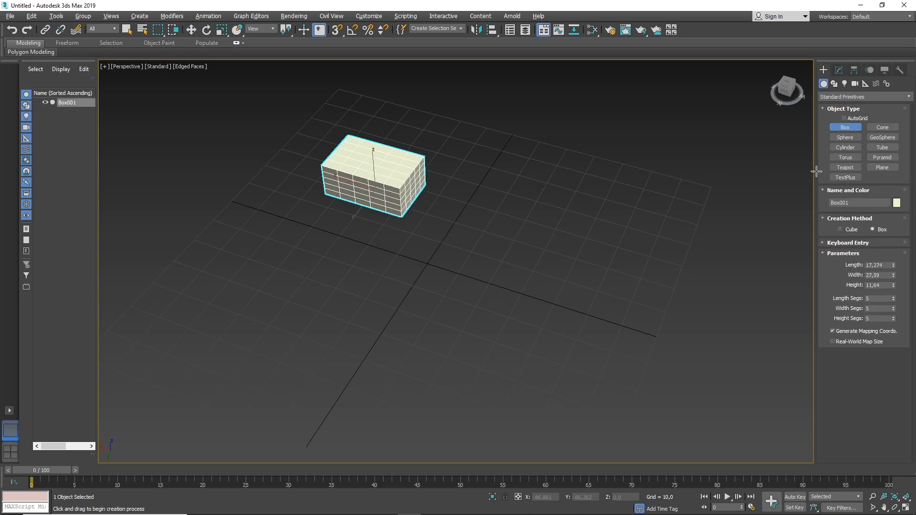
pyautogui.click(839, 139)
pyautogui.moveTo(292, 249); pyautogui.dragTo(381, 286)
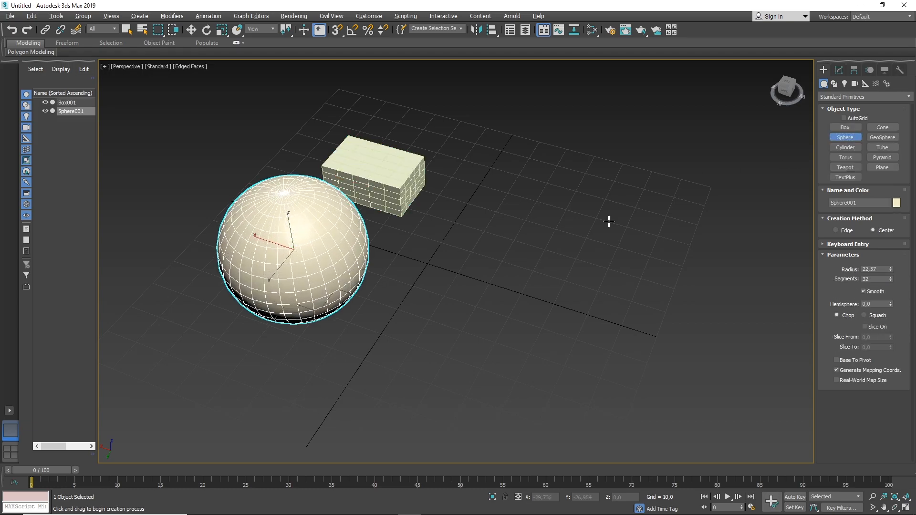
# Create a cylinder with a radius of about 18 and a height of about 27, and a smaller pointed cone beside it.
pyautogui.click(845, 147)
pyautogui.moveTo(535, 257); pyautogui.dragTo(533, 302)
pyautogui.click(560, 209)
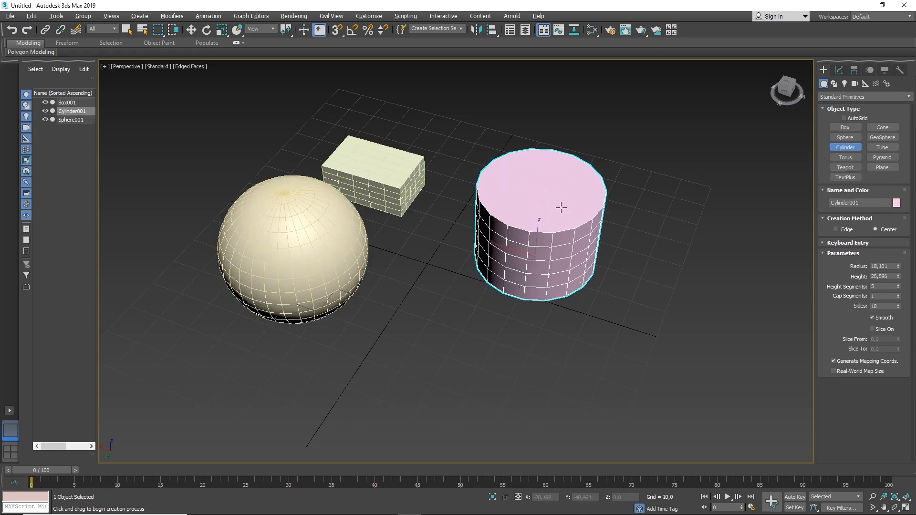
pyautogui.click(877, 129)
pyautogui.moveTo(659, 199); pyautogui.dragTo(687, 213)
pyautogui.click(685, 137)
pyautogui.click(716, 259)
# Select the box, sphere, cylinder and cone together and delete them.
pyautogui.press('w')
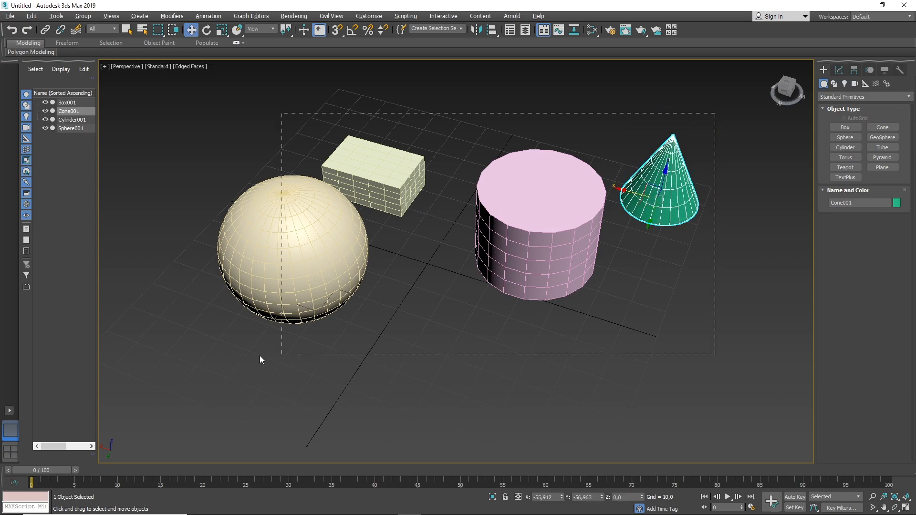
pyautogui.moveTo(293, 356); pyautogui.dragTo(223, 375)
pyautogui.press('Delete')
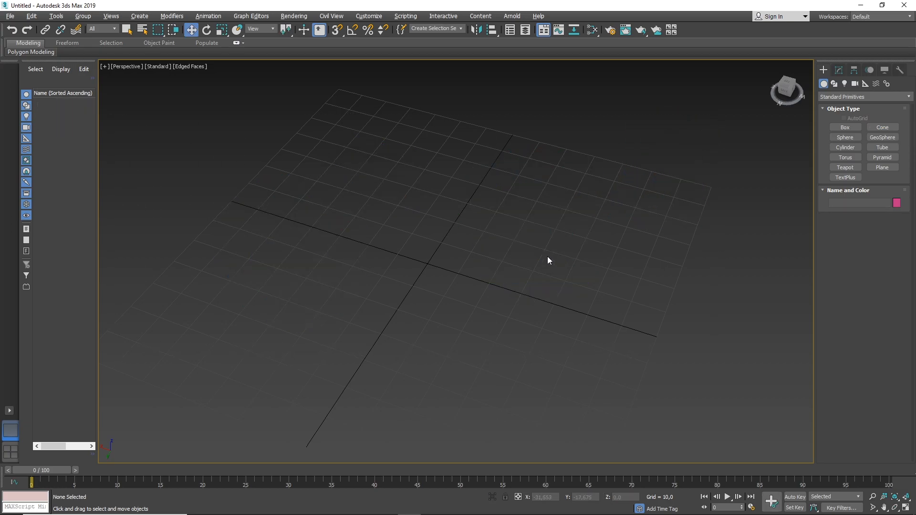
# Create a large box about 52 long, 86 wide and 42 high on the grid and leave box creation.
pyautogui.click(844, 128)
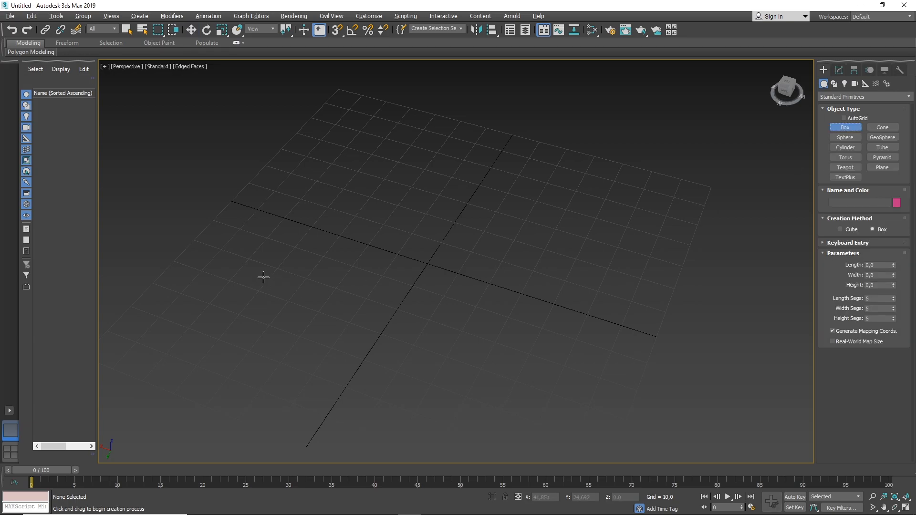
pyautogui.click(220, 272)
pyautogui.moveTo(220, 273); pyautogui.dragTo(552, 245)
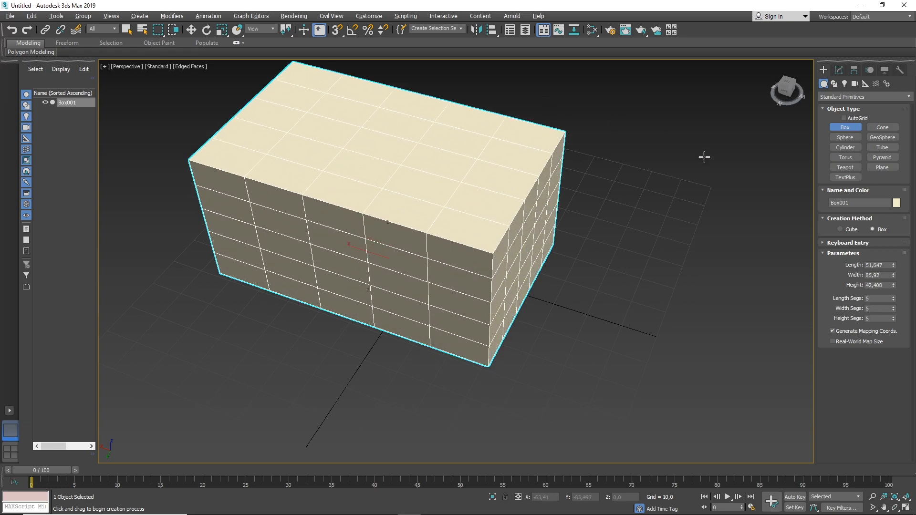
pyautogui.press('w')
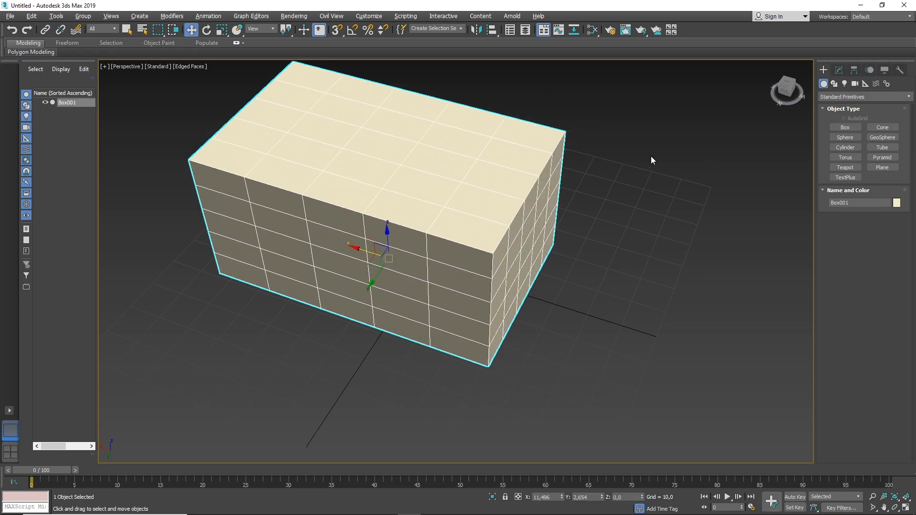
# Modify the box's parameters, setting its length, width and height to 50 each.
pyautogui.click(838, 71)
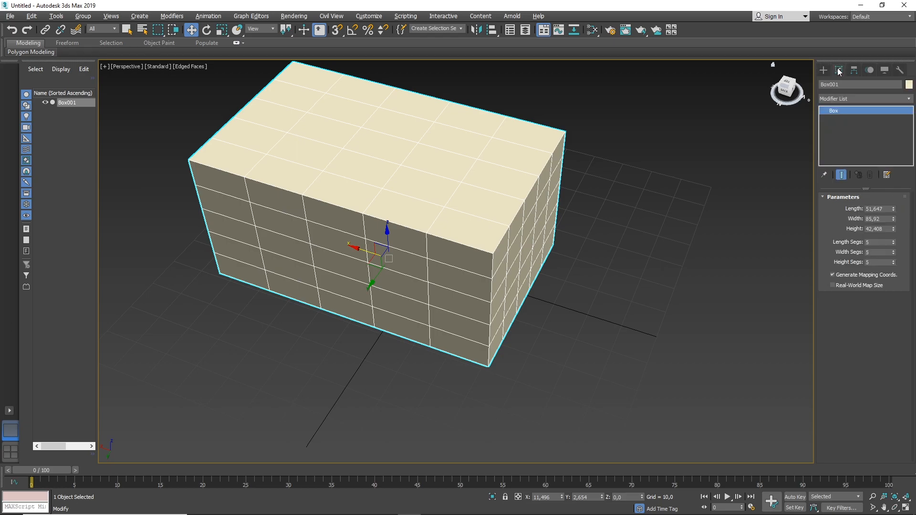
pyautogui.doubleClick(876, 208)
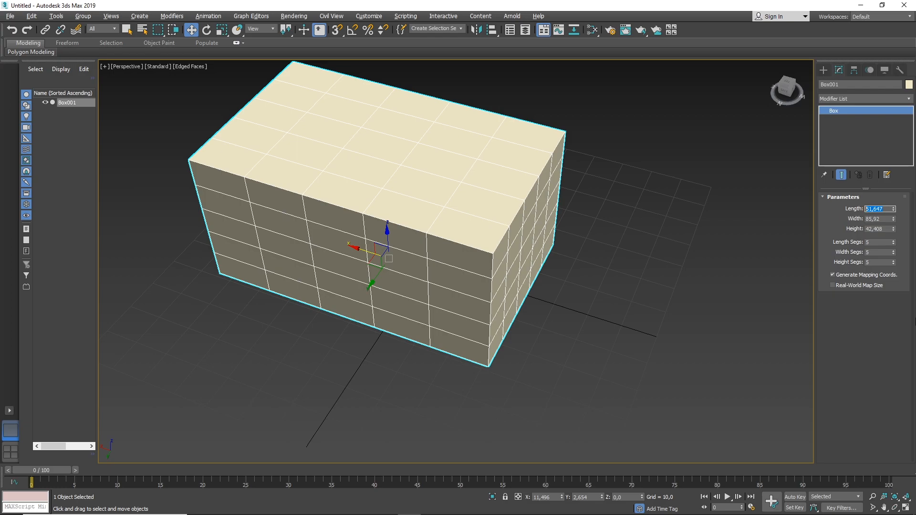
pyautogui.write('50')
pyautogui.press('Tab')
pyautogui.write('50')
pyautogui.press('Tab')
pyautogui.write('50')
pyautogui.press('Return')
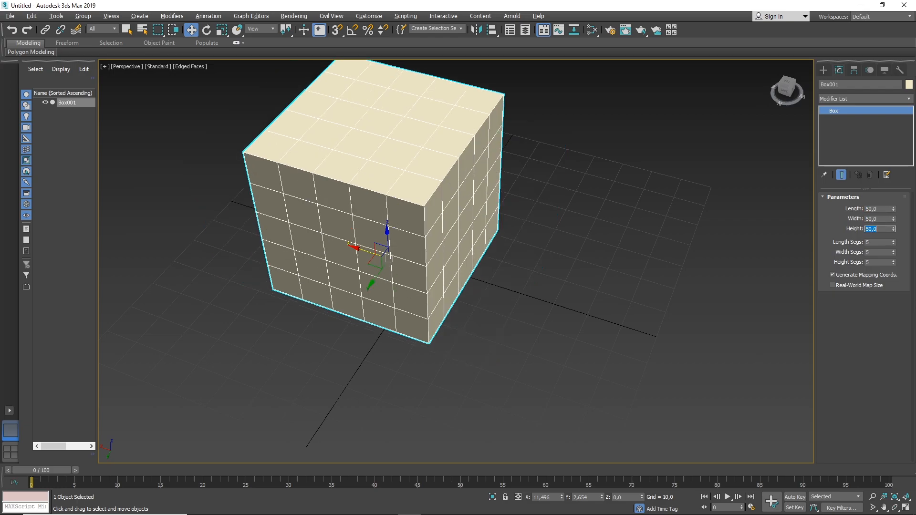
# Set the box's length, width and height segments to 1 each.
pyautogui.press('Tab')
pyautogui.write('1')
pyautogui.press('Tab')
pyautogui.write('1')
pyautogui.press('Tab')
pyautogui.write('1')
pyautogui.press('Return')
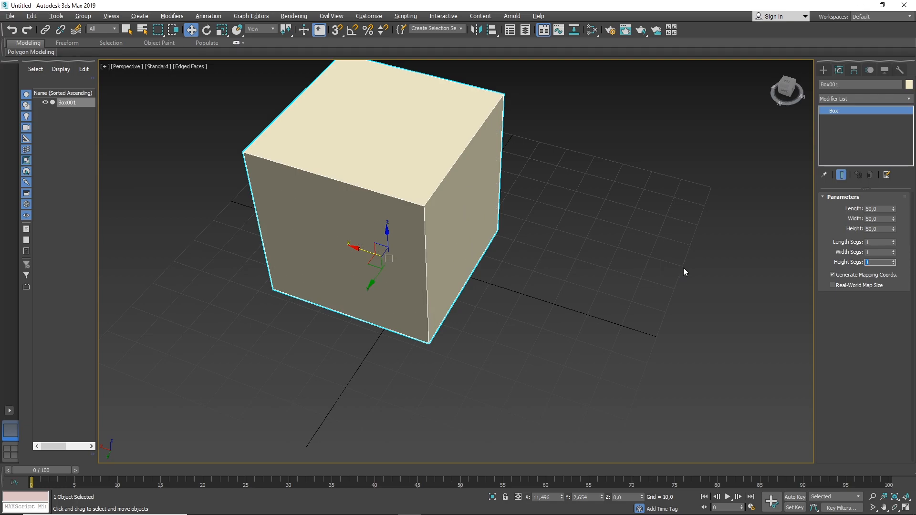
# Set the box's length, width and height segments to 5 each.
pyautogui.click(886, 243)
pyautogui.write('5')
pyautogui.press('Tab')
pyautogui.write('5')
pyautogui.press('Tab')
pyautogui.write('5')
pyautogui.press('Tab')
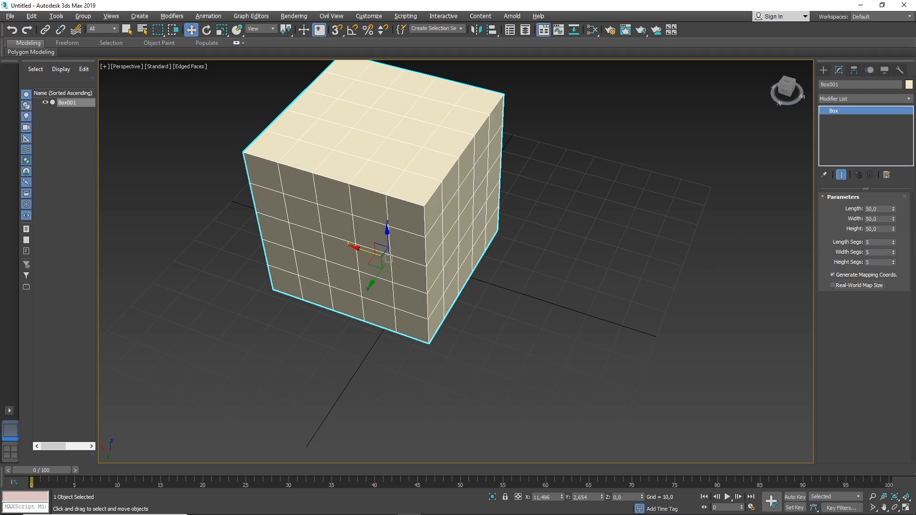
# Toggle edged faces and wireframe display on the selected box to compare them, finish with Edged Faces, and deselect the box.
pyautogui.moveTo(431, 245); pyautogui.dragTo(488, 292, button='middle')
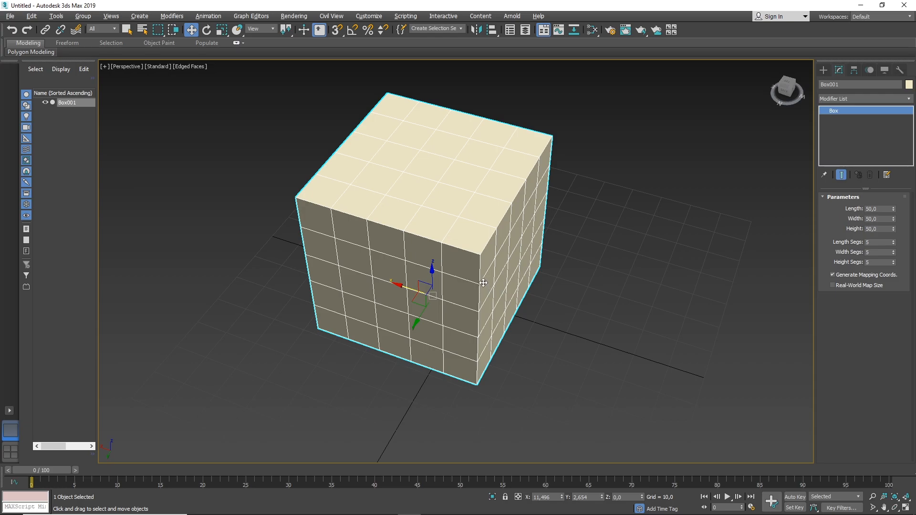
pyautogui.press('F4')
pyautogui.press('F4')
pyautogui.press('F4')
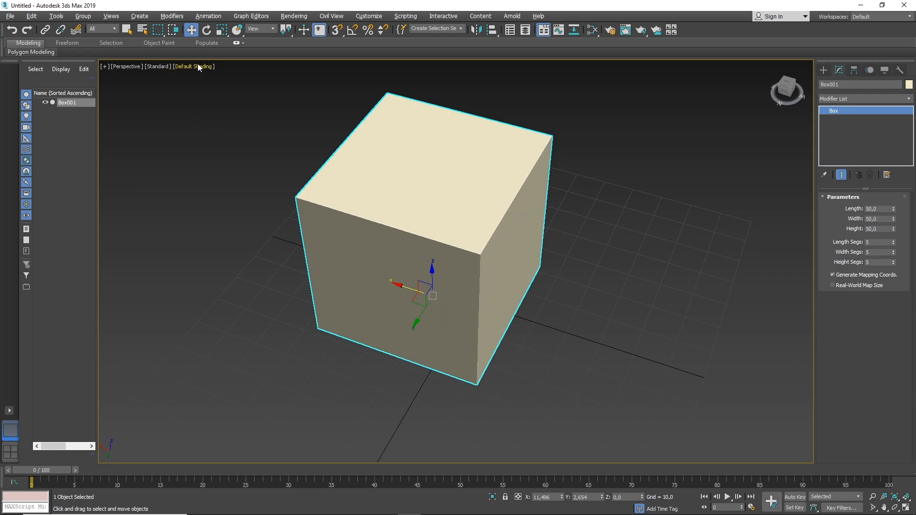
pyautogui.press('F4')
pyautogui.press('F4')
pyautogui.press('F3')
pyautogui.press('F3')
pyautogui.press('F4')
pyautogui.click(603, 253)
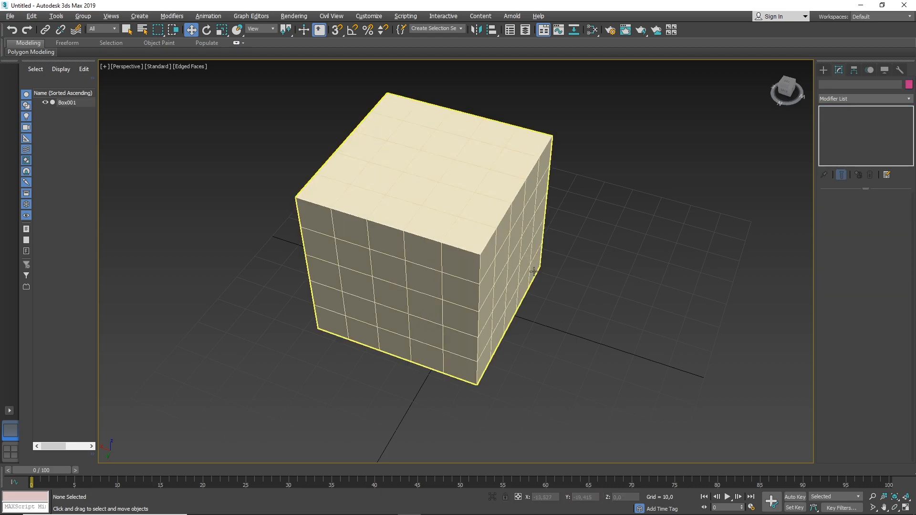
# Set the wireframe display color to Material Color.
pyautogui.moveTo(378, 242); pyautogui.dragTo(379, 281, button='middle')
pyautogui.moveTo(559, 242); pyautogui.dragTo(501, 245, button='middle')
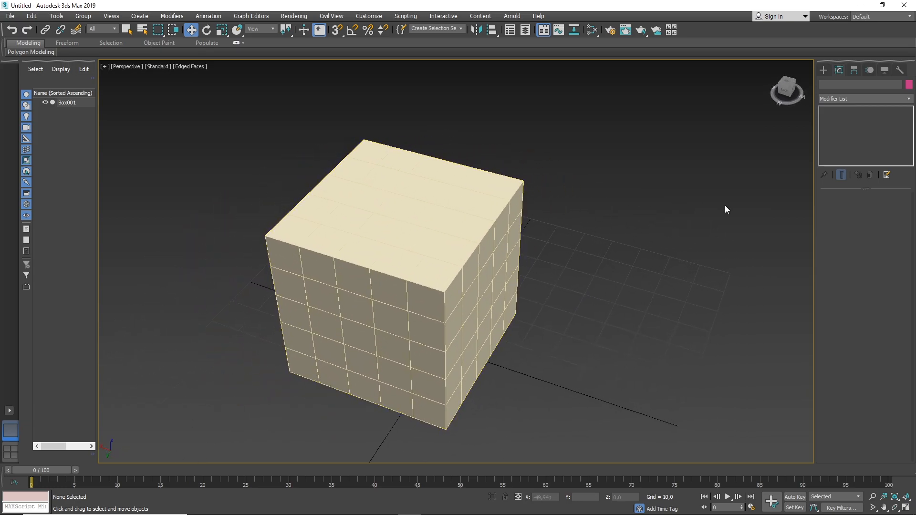
pyautogui.click(885, 70)
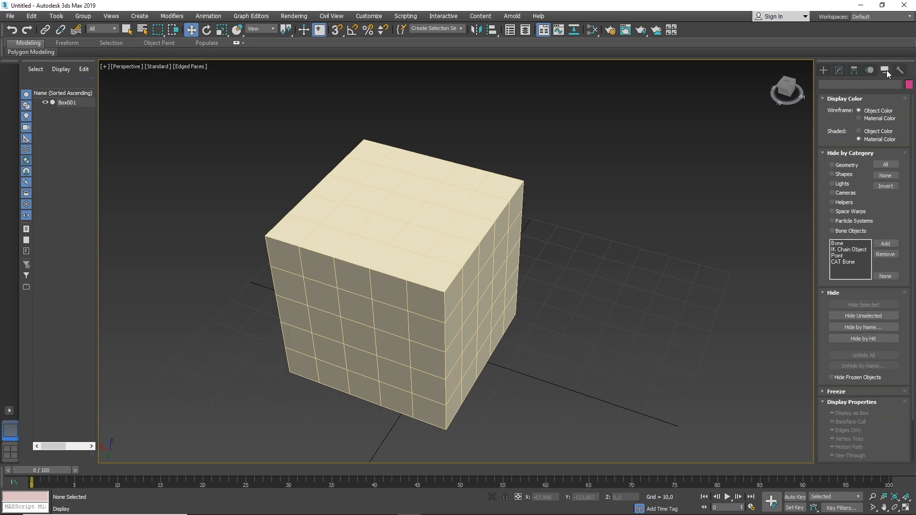
pyautogui.click(858, 119)
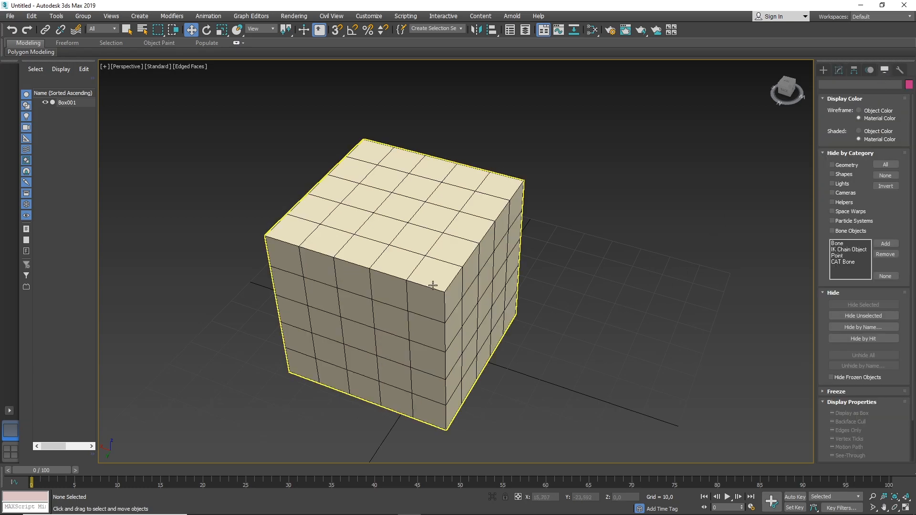
# Compare the deselected box in edged faces, wireframe and plain shading, finishing with Default Shading.
pyautogui.press('F4')
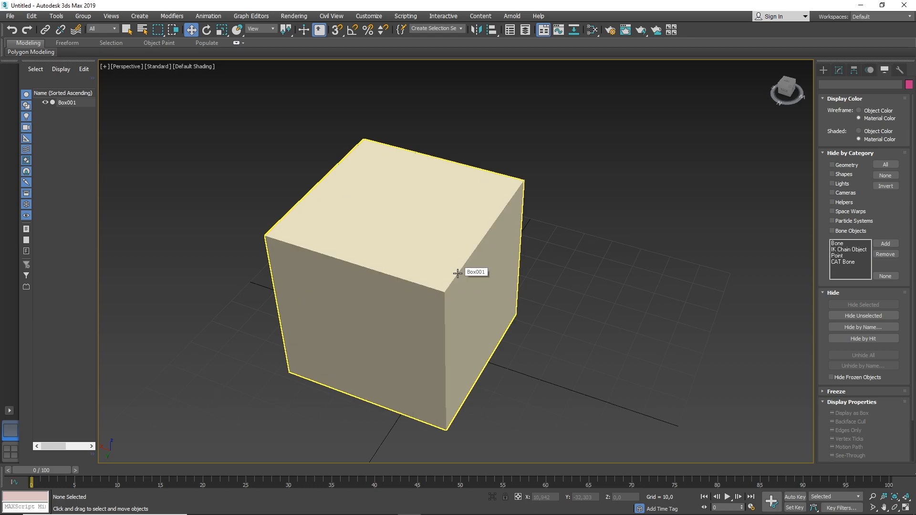
pyautogui.press('F4')
pyautogui.press('F3')
pyautogui.press('F3')
pyautogui.press('F4')
pyautogui.press('F4')
pyautogui.press('F4')
pyautogui.scroll(-4, 496, 287)
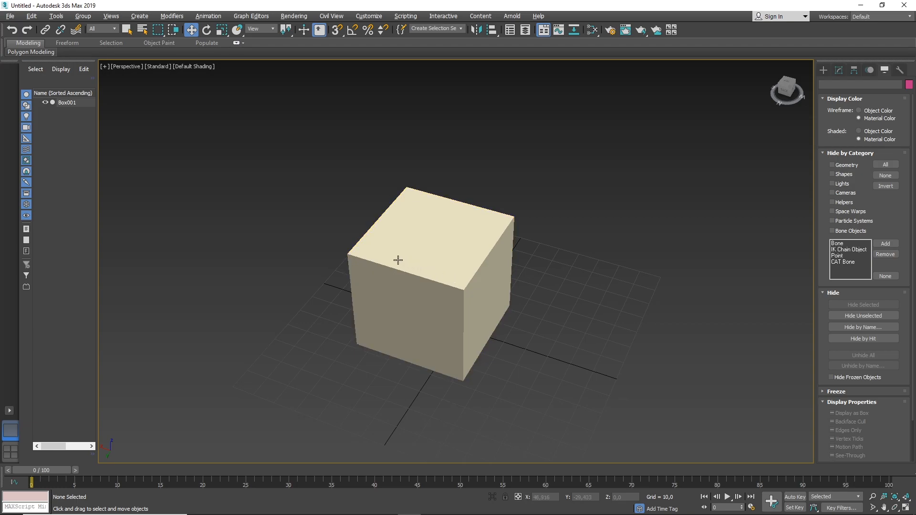
pyautogui.keyDown('alt'); pyautogui.moveTo(399, 260); pyautogui.dragTo(438, 266, button='middle'); pyautogui.keyUp('alt')
# Activate the Move tool, switch to the Rotate tool, and return to the Move tool.
pyautogui.rightClick(491, 244)
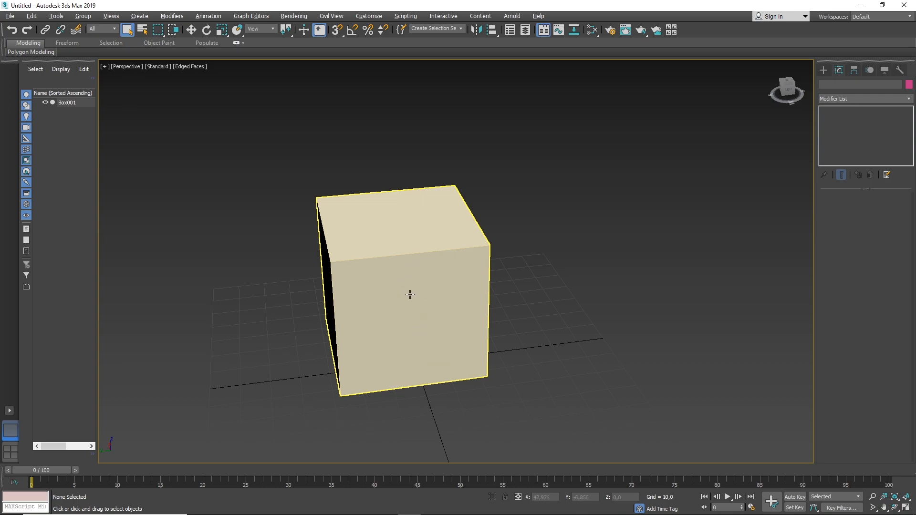
pyautogui.moveTo(380, 296); pyautogui.dragTo(395, 267, button='middle')
pyautogui.press('w')
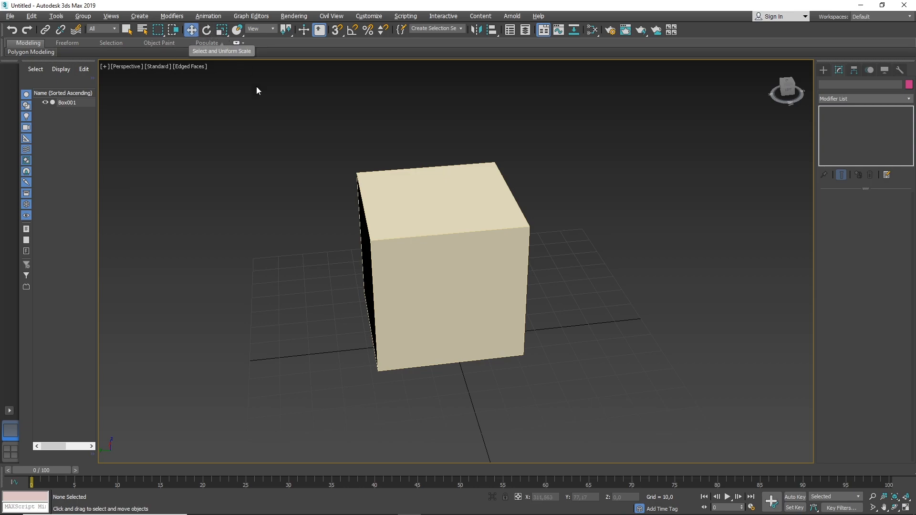
pyautogui.press('e')
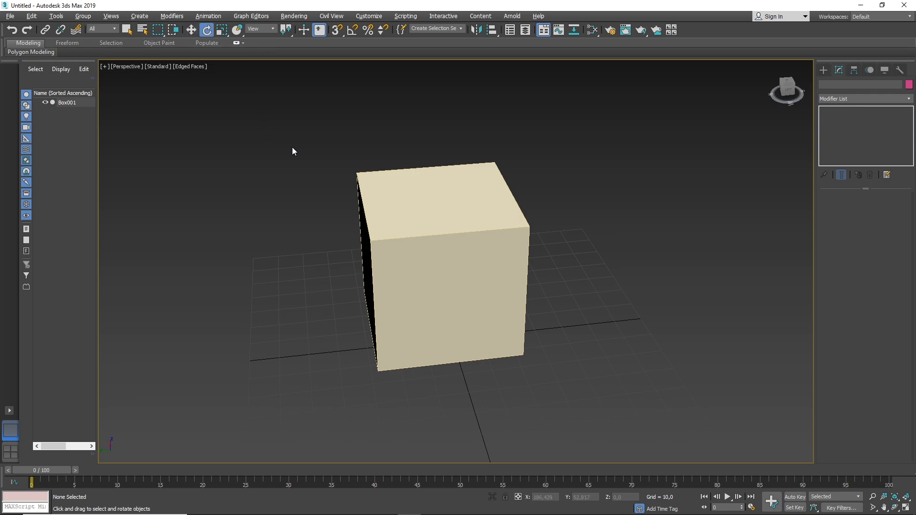
pyautogui.press('w')
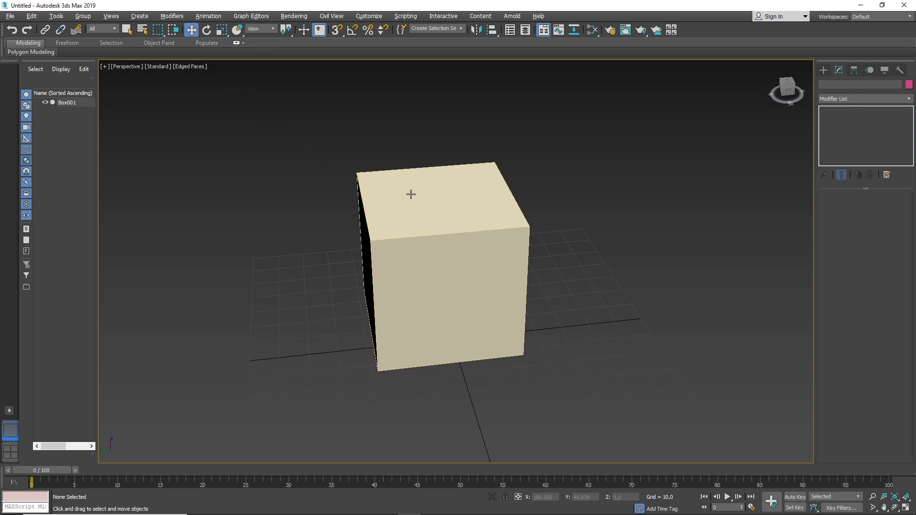
# Select the box and move it along the Y axis to about Y 7.5.
pyautogui.click(456, 229)
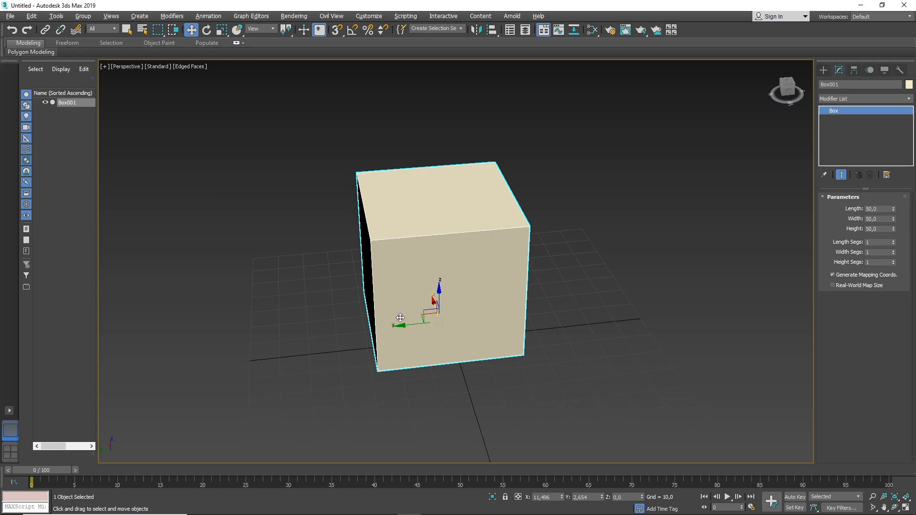
pyautogui.moveTo(410, 329); pyautogui.dragTo(397, 295)
pyautogui.keyDown('alt'); pyautogui.moveTo(313, 316); pyautogui.dragTo(373, 330, button='middle'); pyautogui.keyUp('alt')
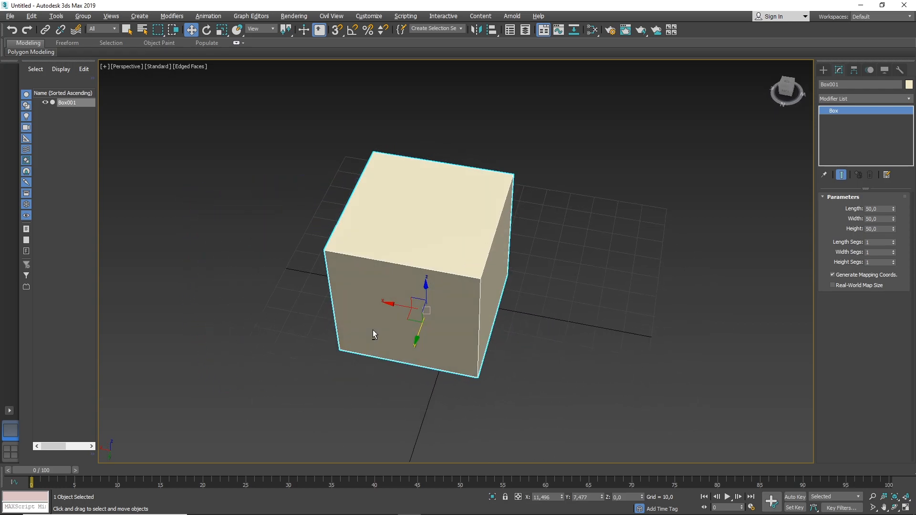
# Try moving the box along the X axis and along the Z axis, undoing each move.
pyautogui.moveTo(405, 307); pyautogui.dragTo(270, 282)
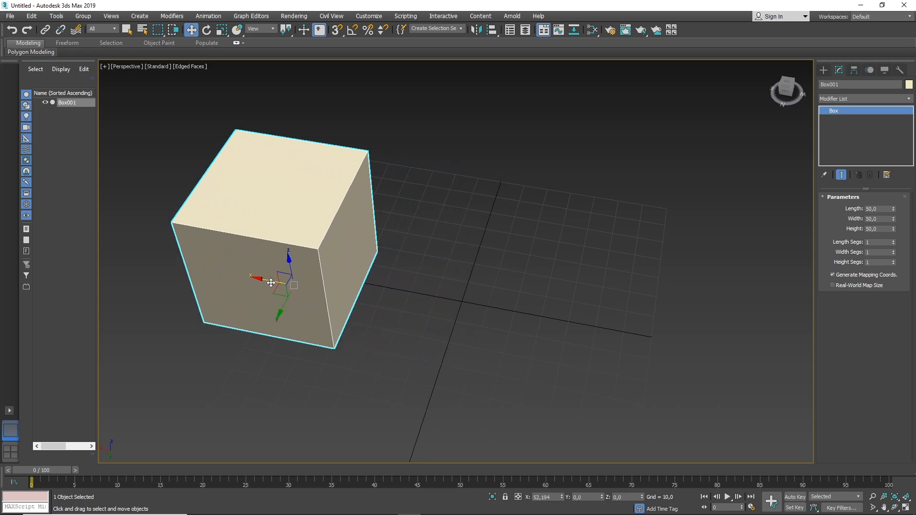
pyautogui.hotkey('ctrl', 'z')
pyautogui.moveTo(430, 297); pyautogui.dragTo(434, 209)
pyautogui.hotkey('ctrl', 'z')
pyautogui.hotkey('ctrl', 'z')
pyautogui.scroll(2, 408, 305)
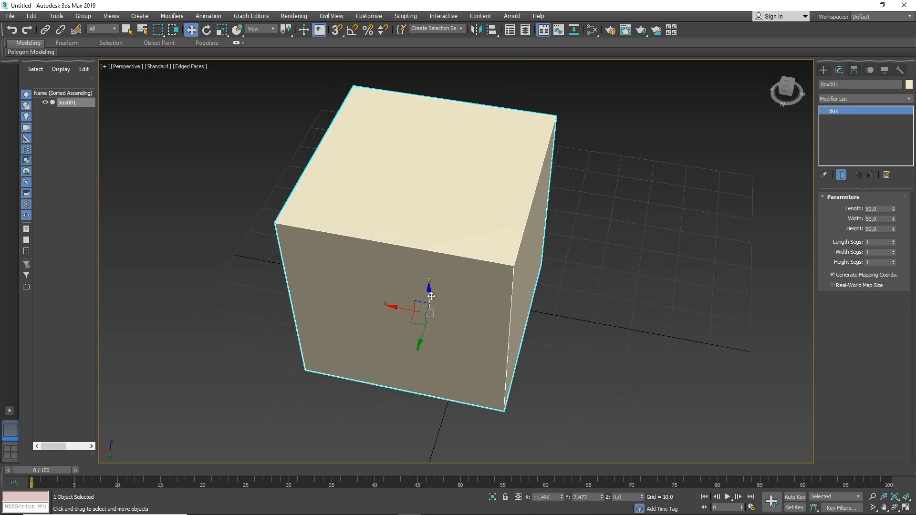
pyautogui.moveTo(431, 296); pyautogui.dragTo(452, 266)
pyautogui.hotkey('ctrl', 'z')
pyautogui.scroll(2, 421, 323)
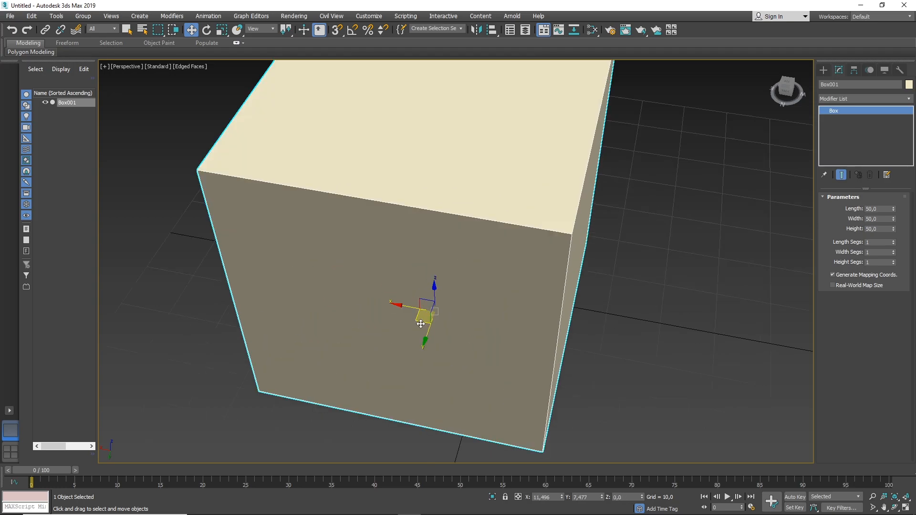
# Try moving the box freely in the XY plane and in the XZ plane, undoing each move.
pyautogui.moveTo(421, 321); pyautogui.dragTo(464, 256)
pyautogui.hotkey('ctrl', 'z')
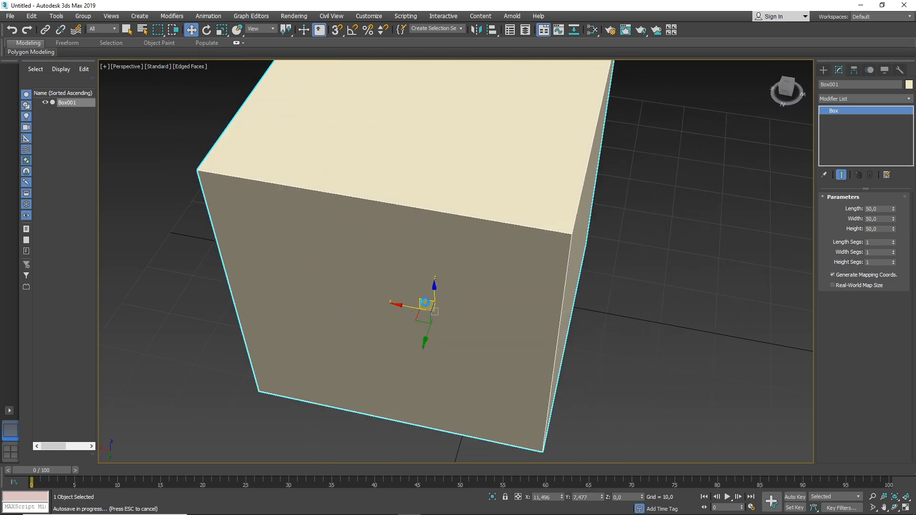
pyautogui.moveTo(426, 303); pyautogui.dragTo(451, 222)
pyautogui.hotkey('ctrl', 'z')
pyautogui.scroll(-4, 562, 380)
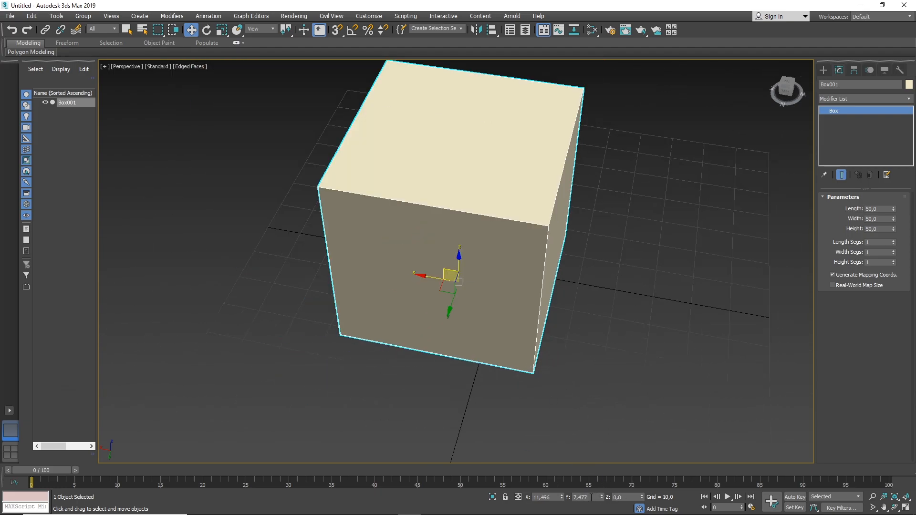
# Reset the box's X and Y coordinates to 0 and position it exactly at X 50, Y 50.
pyautogui.click(552, 498)
pyautogui.rightClick(562, 500)
pyautogui.rightClick(603, 496)
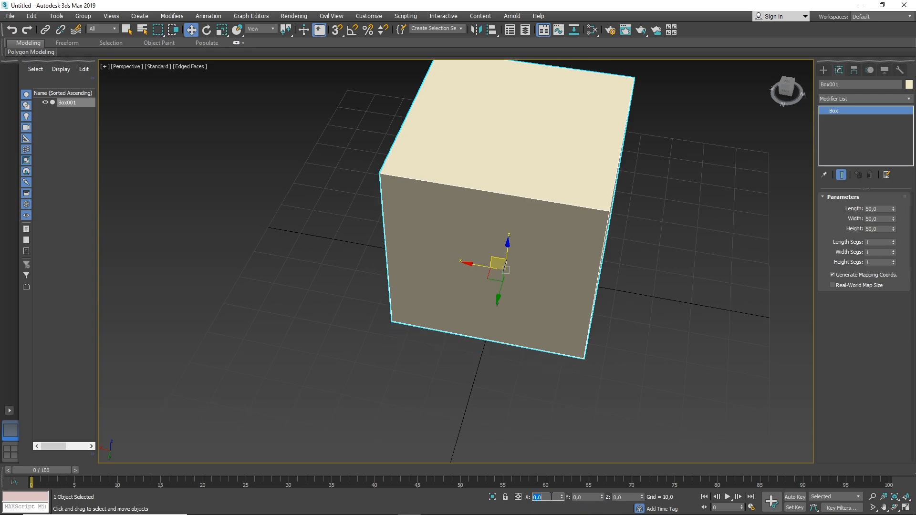
pyautogui.write('50')
pyautogui.press('Return')
pyautogui.press('Tab')
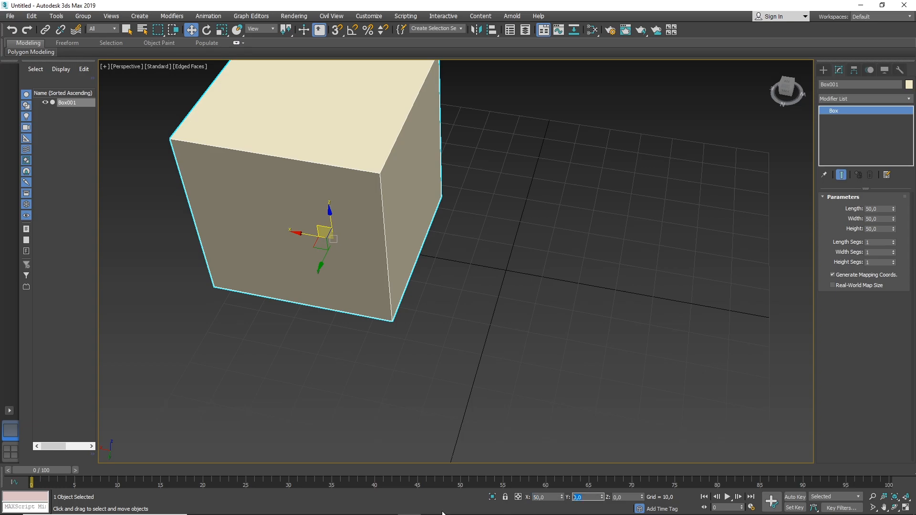
pyautogui.press('Return')
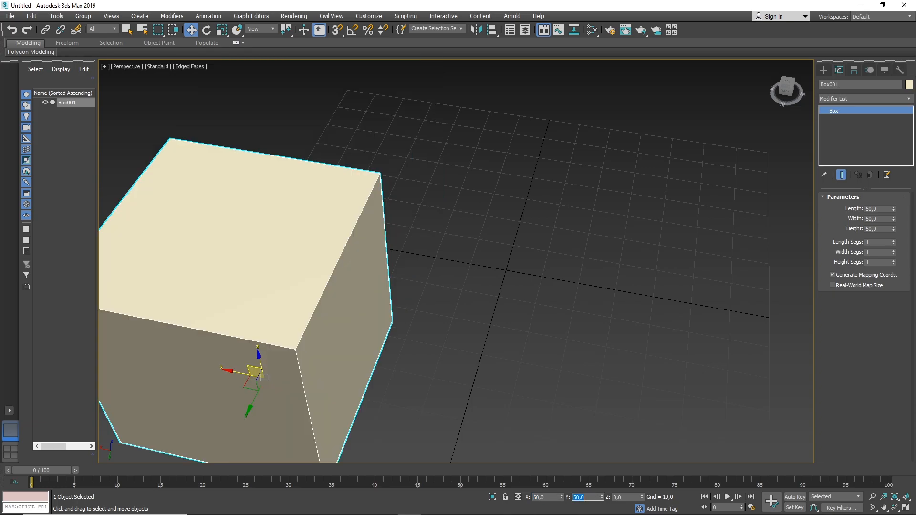
# Try rotating the box with the Rotate tool, freely and around a single axis, undoing each rotation.
pyautogui.scroll(-4, 420, 389)
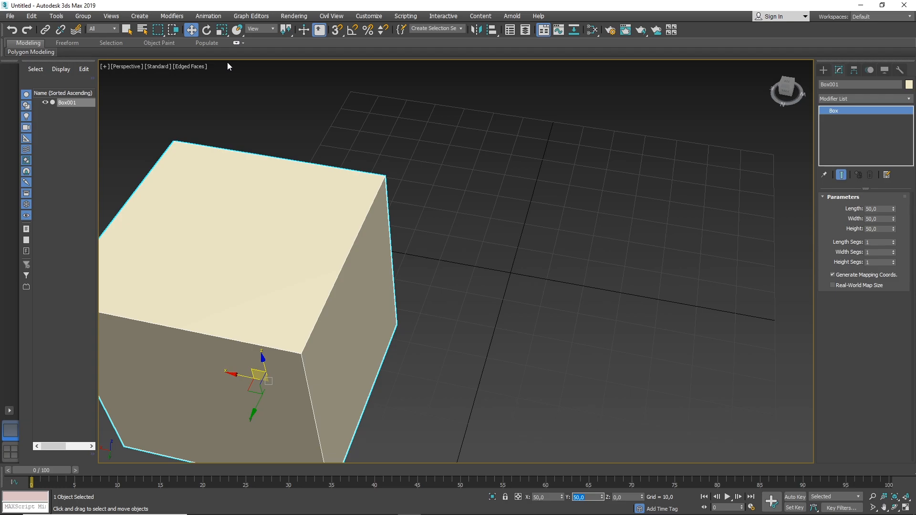
pyautogui.scroll(-4, 240, 77)
pyautogui.click(206, 30)
pyautogui.moveTo(289, 156); pyautogui.dragTo(401, 203, button='middle')
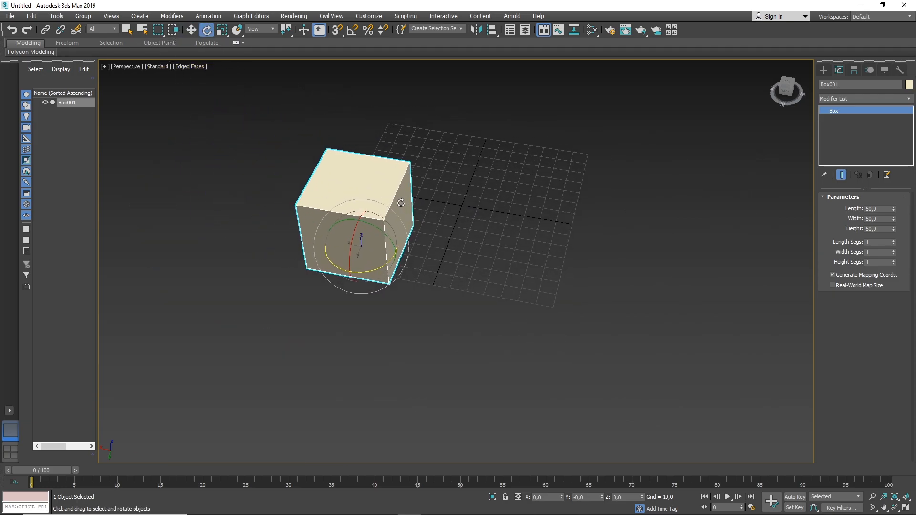
pyautogui.scroll(4, 383, 176)
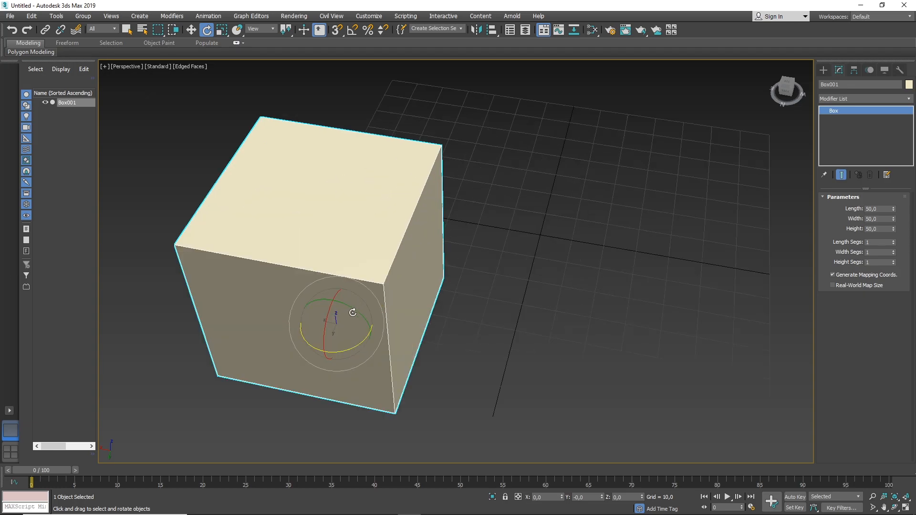
pyautogui.moveTo(350, 311)
pyautogui.mouseDown()
pyautogui.moveTo(323, 286)
pyautogui.moveTo(346, 253)
pyautogui.moveTo(401, 230)
pyautogui.moveTo(497, 227)
pyautogui.moveTo(546, 313)
pyautogui.moveTo(428, 411)
pyautogui.moveTo(333, 364)
pyautogui.moveTo(306, 378)
pyautogui.moveTo(282, 371)
pyautogui.moveTo(434, 344)
pyautogui.moveTo(460, 235)
pyautogui.moveTo(434, 214)
pyautogui.mouseUp()
pyautogui.hotkey('ctrl', 'z')
pyautogui.moveTo(323, 337); pyautogui.dragTo(346, 276)
pyautogui.hotkey('ctrl', 'z')
# Try scaling the box along one axis and uniformly with the Scale tool, undoing each change.
pyautogui.press('r')
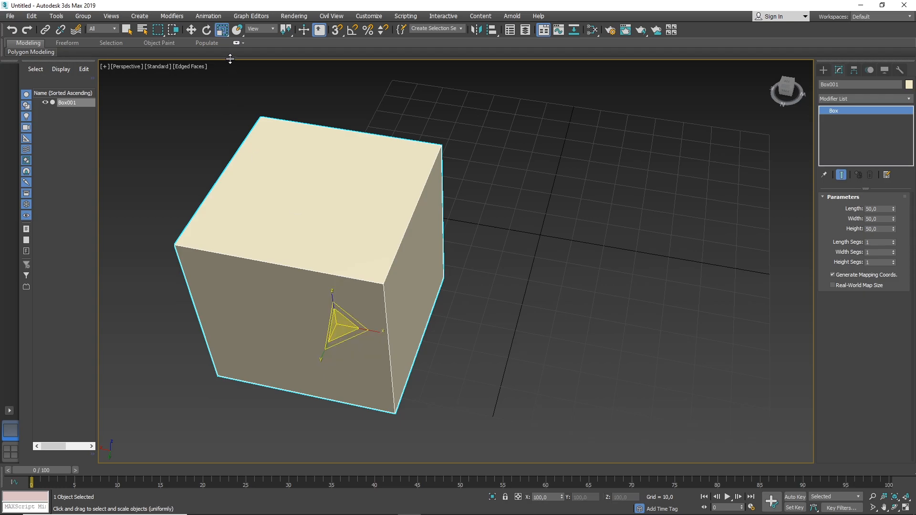
pyautogui.press('r')
pyautogui.moveTo(379, 331); pyautogui.dragTo(461, 339)
pyautogui.hotkey('ctrl', 'z')
pyautogui.moveTo(340, 325)
pyautogui.mouseDown()
pyautogui.moveTo(350, 257)
pyautogui.moveTo(359, 398)
pyautogui.moveTo(348, 272)
pyautogui.moveTo(357, 348)
pyautogui.moveTo(347, 297)
pyautogui.moveTo(359, 298)
pyautogui.moveTo(368, 263)
pyautogui.moveTo(363, 307)
pyautogui.moveTo(328, 330)
pyautogui.moveTo(403, 241)
pyautogui.moveTo(340, 328)
pyautogui.moveTo(343, 312)
pyautogui.moveTo(444, 260)
pyautogui.moveTo(340, 324)
pyautogui.moveTo(384, 265)
pyautogui.moveTo(337, 337)
pyautogui.mouseUp()
pyautogui.hotkey('ctrl', 'z')
pyautogui.hotkey('ctrl', 'z')
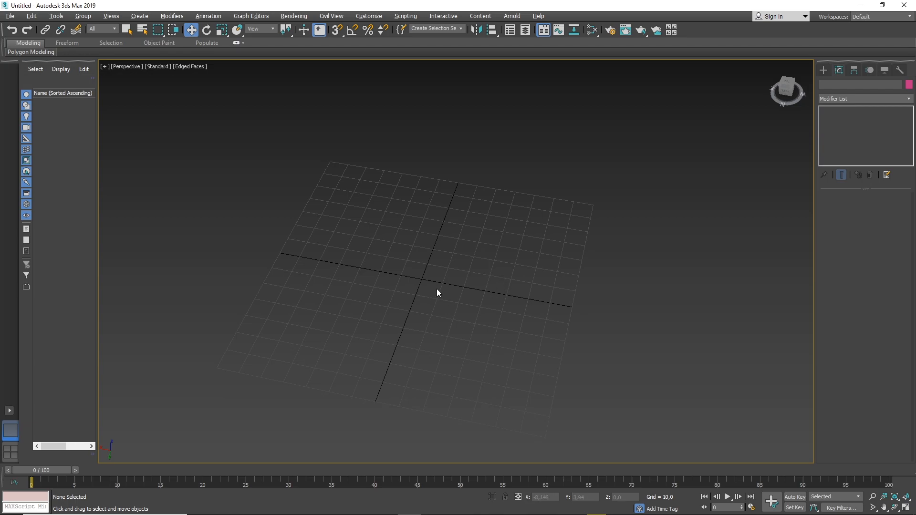
# Create a box at the center of the grid with a base about 27.5 long and 49 wide.
pyautogui.moveTo(429, 292); pyautogui.dragTo(460, 266, button='middle')
pyautogui.click(824, 70)
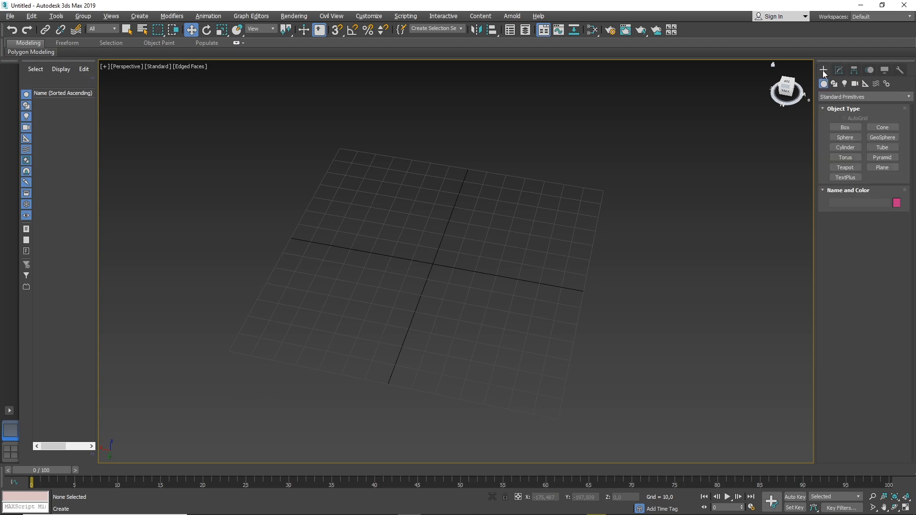
pyautogui.click(843, 127)
pyautogui.moveTo(389, 246); pyautogui.dragTo(477, 307)
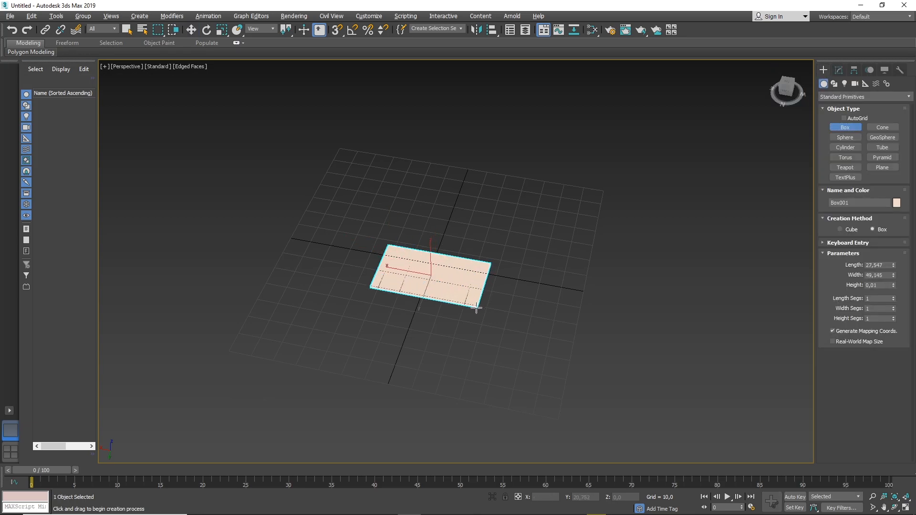
pyautogui.click(471, 248)
pyautogui.rightClick(470, 248)
pyautogui.moveTo(453, 294); pyautogui.dragTo(475, 297, button='middle')
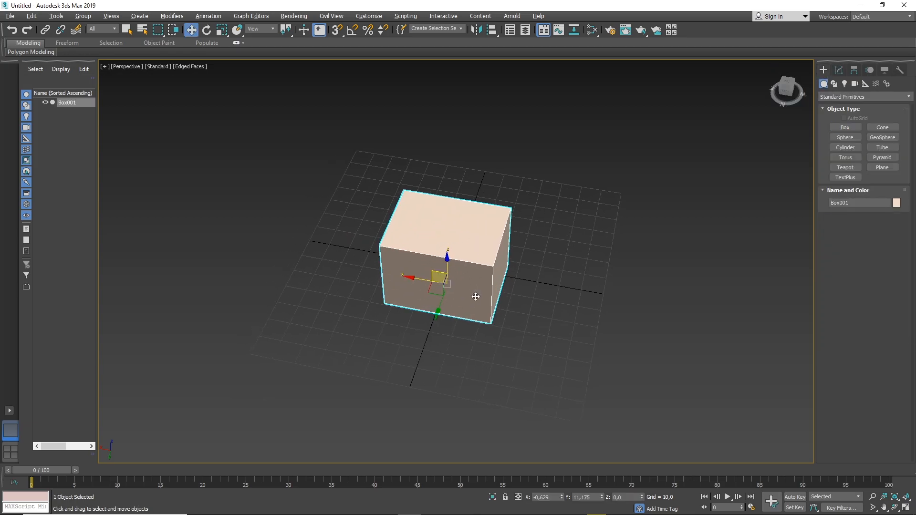
# Create a physical camera from the current view and switch the viewport back to Perspective.
pyautogui.hotkey('ctrl', 'c')
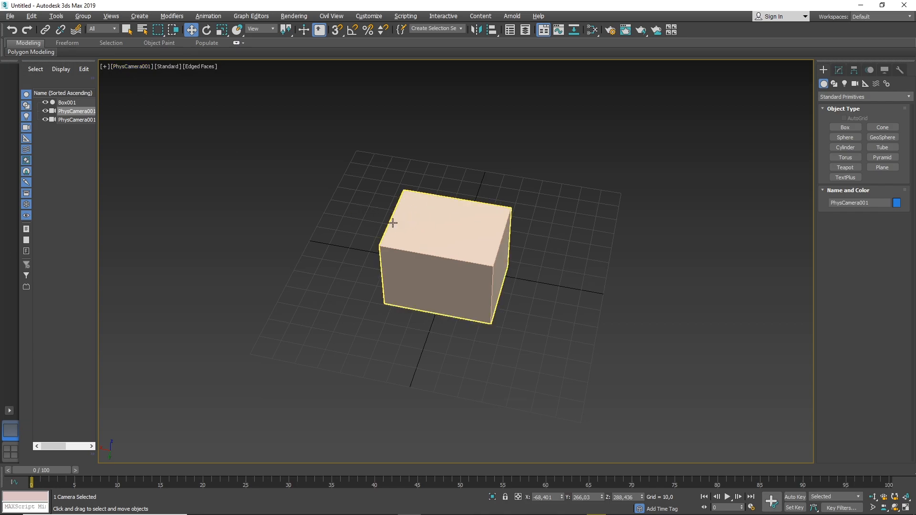
pyautogui.click(143, 69)
pyautogui.click(142, 66)
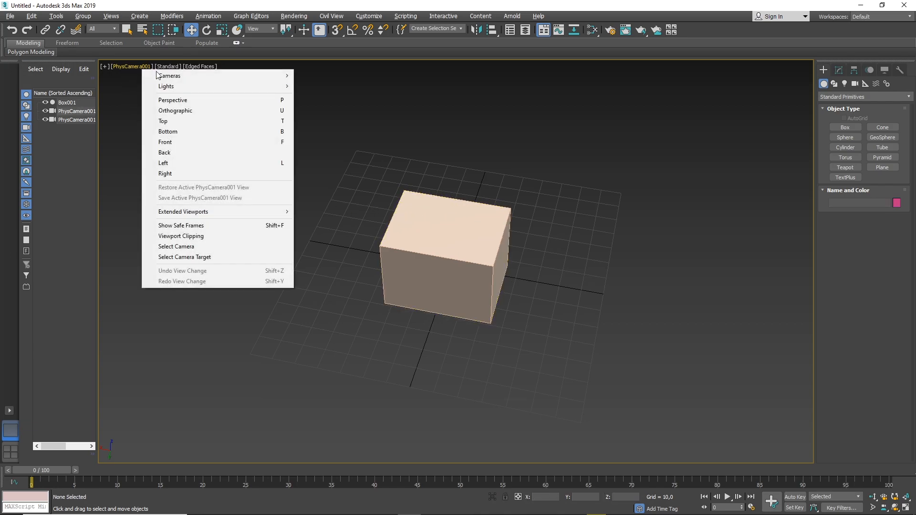
pyautogui.click(181, 99)
# Select the physical camera in the scene and delete it.
pyautogui.scroll(-5, 413, 222)
pyautogui.keyDown('alt'); pyautogui.moveTo(451, 258); pyautogui.dragTo(422, 223, button='middle'); pyautogui.keyUp('alt')
pyautogui.scroll(2, 311, 223)
pyautogui.rightClick(334, 243)
pyautogui.press('Escape')
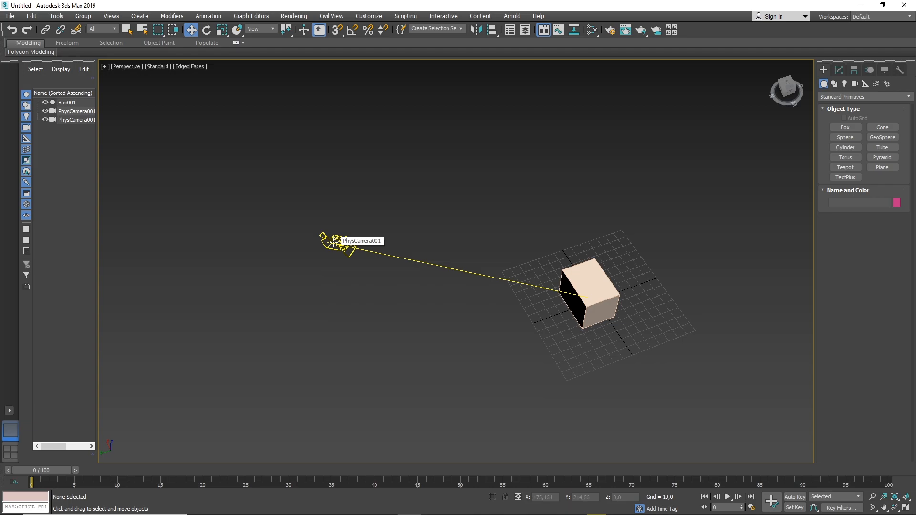
pyautogui.press('q')
pyautogui.click(336, 242)
pyautogui.press('Delete')
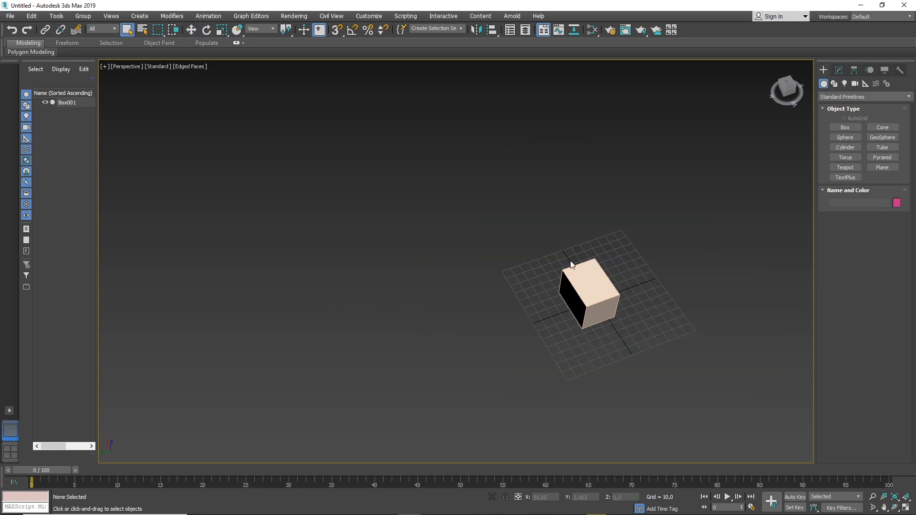
# Try cloning the box along the X axis to about X 61 as a single Copy, and undo it.
pyautogui.moveTo(614, 272); pyautogui.dragTo(507, 229, button='middle')
pyautogui.scroll(4, 504, 233)
pyautogui.keyDown('alt'); pyautogui.moveTo(445, 251); pyautogui.dragTo(486, 233, button='middle'); pyautogui.keyUp('alt')
pyautogui.keyDown('alt'); pyautogui.moveTo(386, 259); pyautogui.dragTo(419, 255, button='middle'); pyautogui.keyUp('alt')
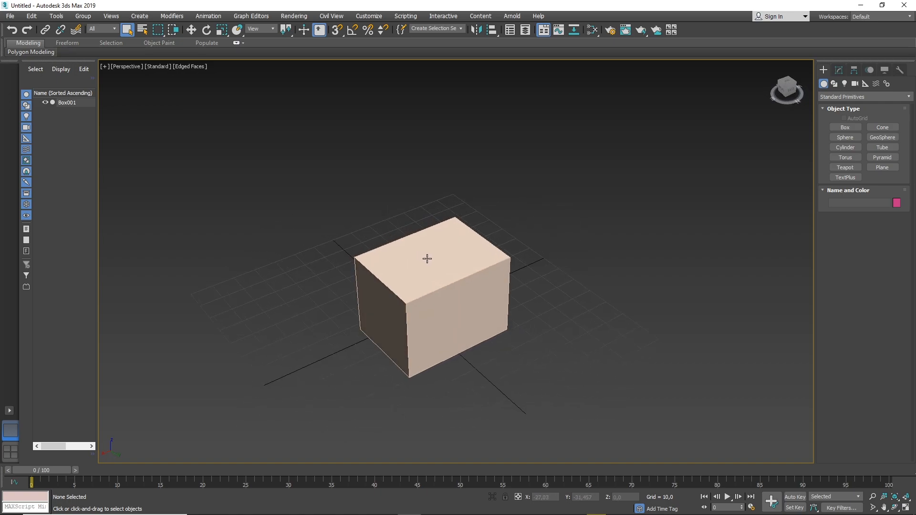
pyautogui.click(429, 260)
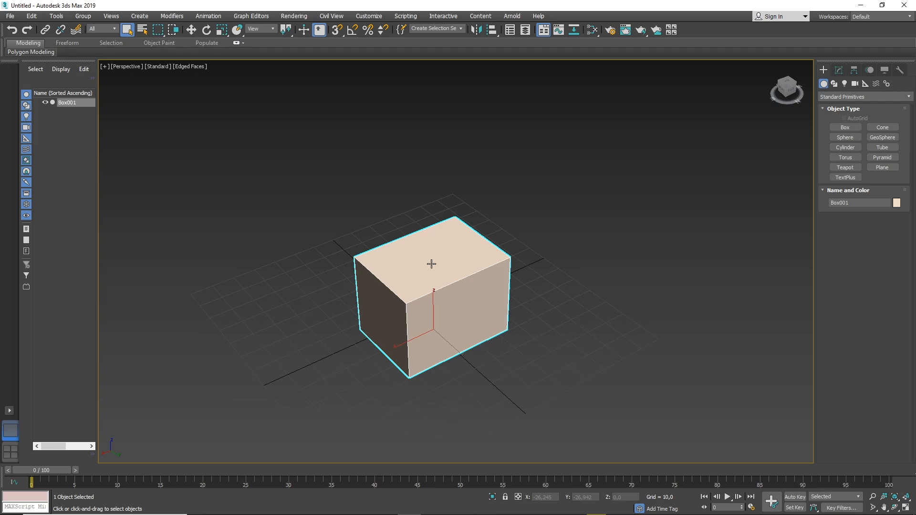
pyautogui.press('w')
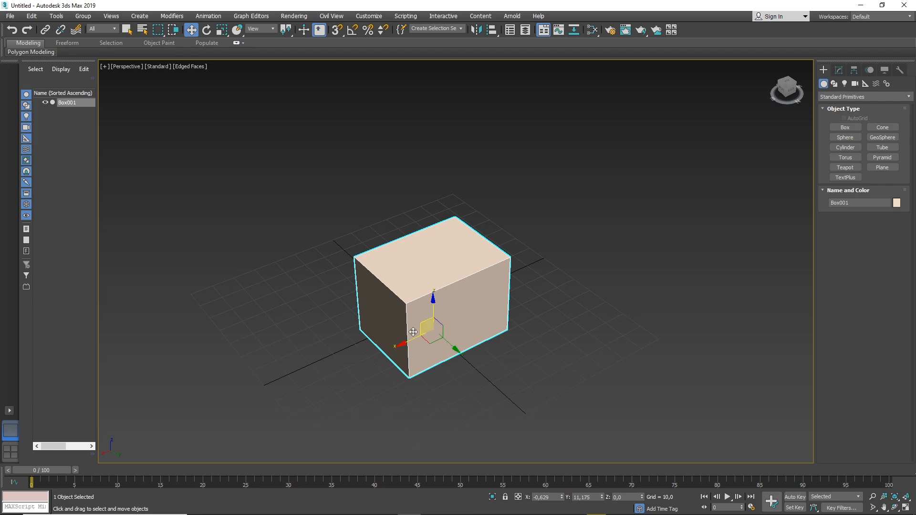
pyautogui.keyDown('shift'); pyautogui.moveTo(414, 331); pyautogui.dragTo(262, 380); pyautogui.keyUp('shift')
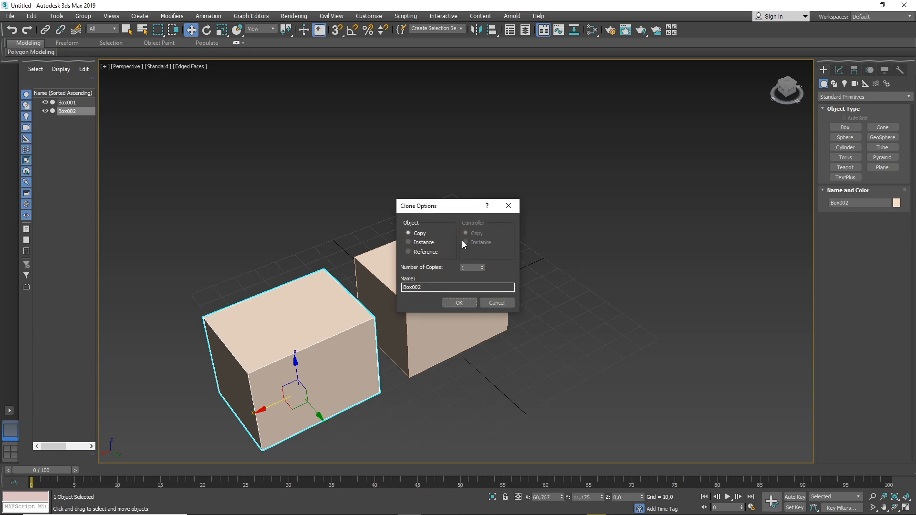
pyautogui.click(459, 302)
pyautogui.moveTo(302, 313)
pyautogui.keyDown('alt'); pyautogui.mouseDown(button='middle')
pyautogui.moveTo(363, 317)
pyautogui.moveTo(309, 323)
pyautogui.moveTo(282, 313)
pyautogui.mouseUp(button='middle'); pyautogui.keyUp('alt')
pyautogui.hotkey('ctrl', 'z')
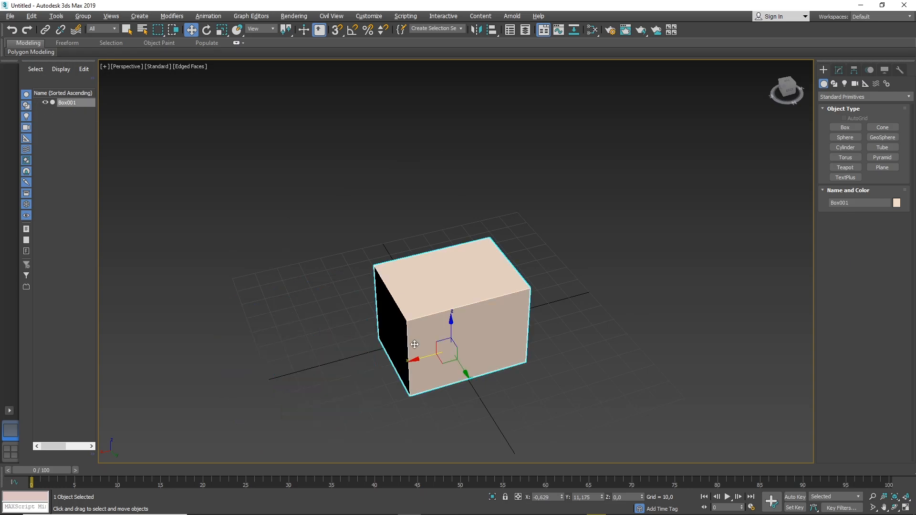
# Try cloning the box along the X axis at a spacing of about 59 as 10 copies, and undo it.
pyautogui.moveTo(430, 356)
pyautogui.keyDown('shift'); pyautogui.mouseDown()
pyautogui.moveTo(328, 370)
pyautogui.moveTo(279, 362)
pyautogui.mouseUp(); pyautogui.keyUp('shift')
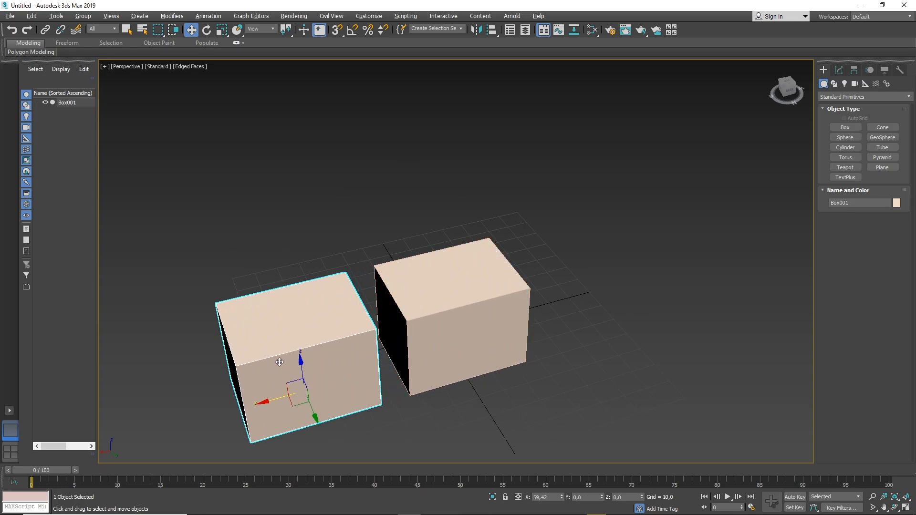
pyautogui.keyDown('shift'); pyautogui.moveTo(280, 363); pyautogui.dragTo(280, 362); pyautogui.keyUp('shift')
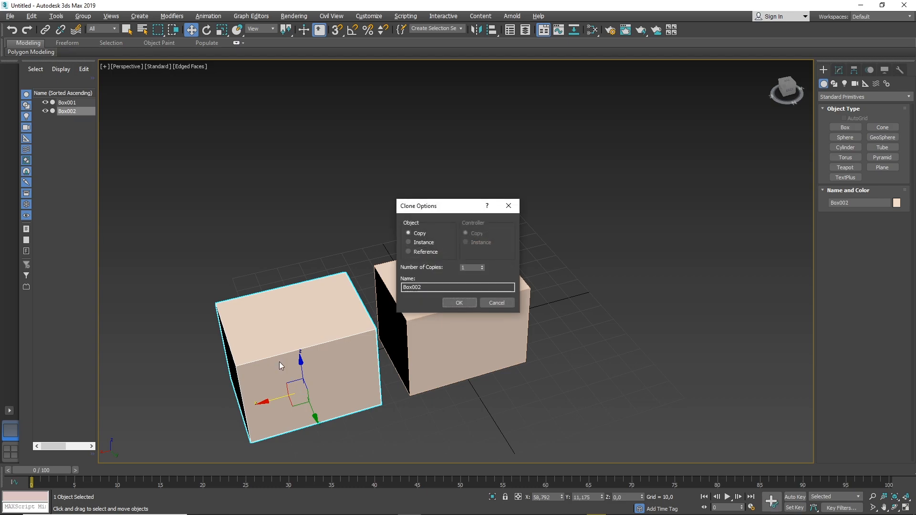
pyautogui.doubleClick(471, 267)
pyautogui.click(462, 303)
pyautogui.scroll(-5, 459, 316)
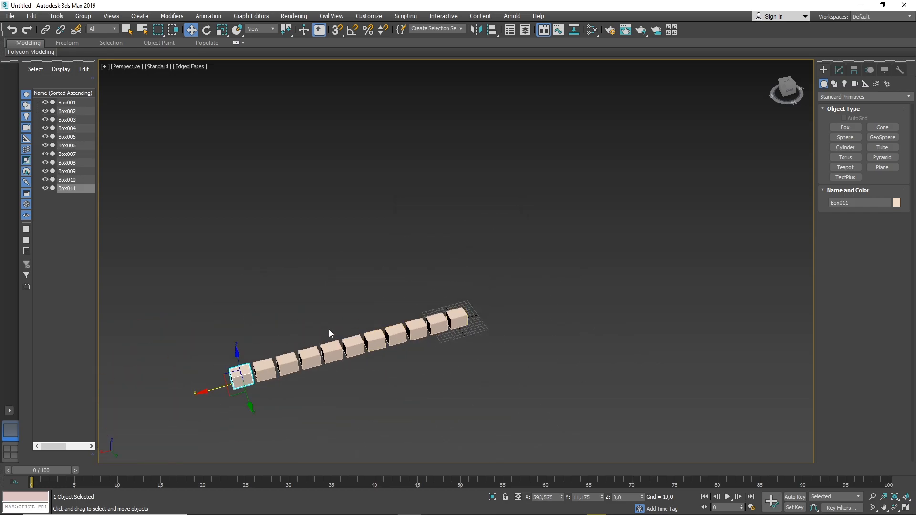
pyautogui.moveTo(328, 329); pyautogui.dragTo(406, 300, button='middle')
pyautogui.hotkey('ctrl', 'z')
pyautogui.scroll(8, 536, 270)
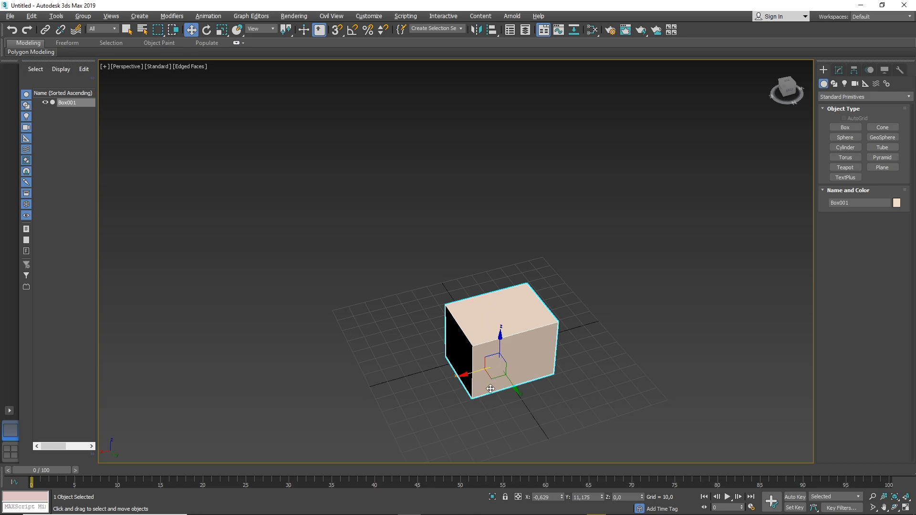
# Clone the box in place as a Copy and move the duplicate along the X axis to about X 93.
pyautogui.hotkey('ctrl', 'v')
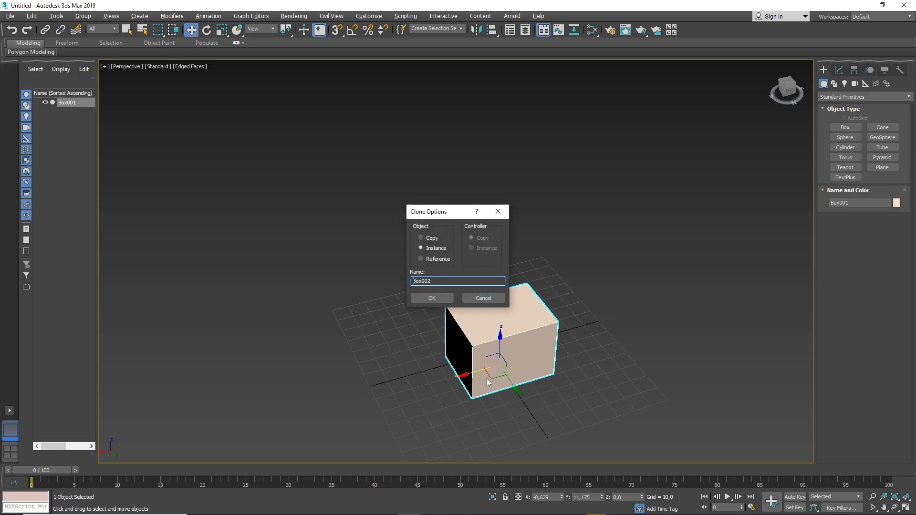
pyautogui.click(428, 238)
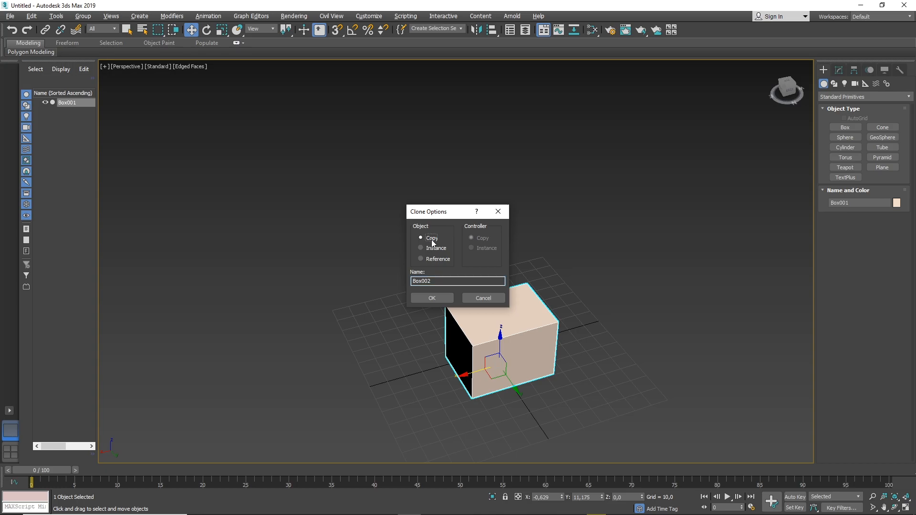
pyautogui.click(431, 299)
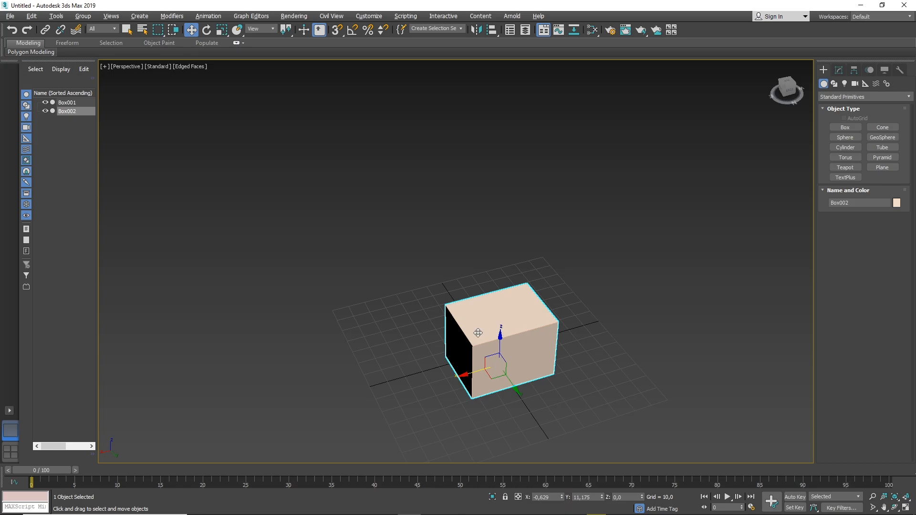
pyautogui.moveTo(477, 368); pyautogui.dragTo(304, 406)
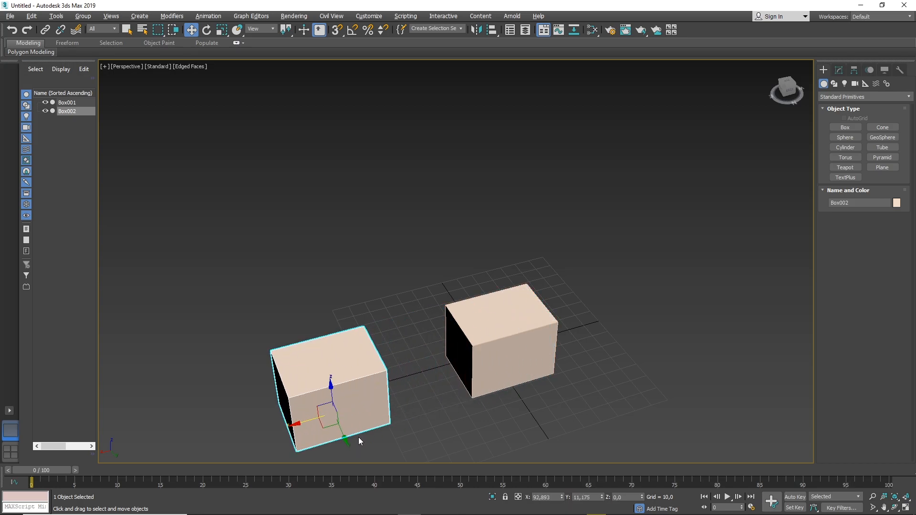
# Delete the duplicate and the original box to empty the scene.
pyautogui.press('Delete')
pyautogui.moveTo(368, 235); pyautogui.dragTo(671, 459)
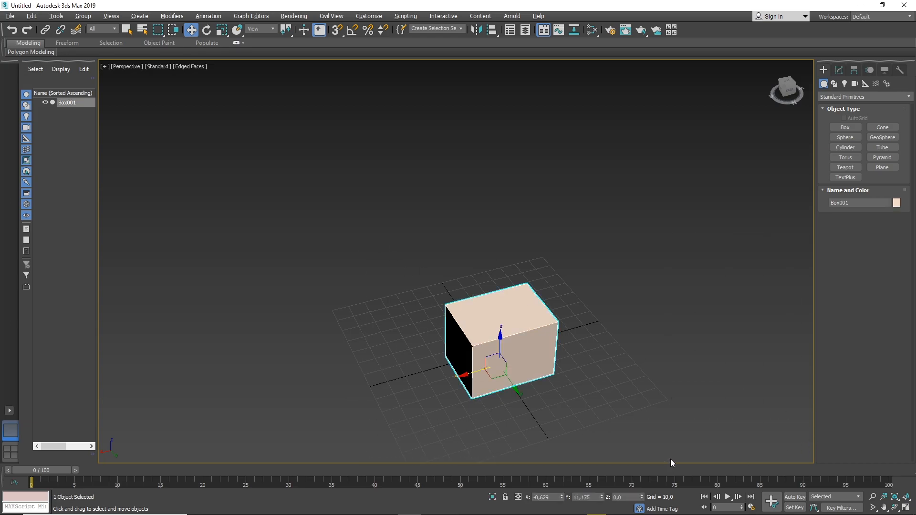
pyautogui.press('Delete')
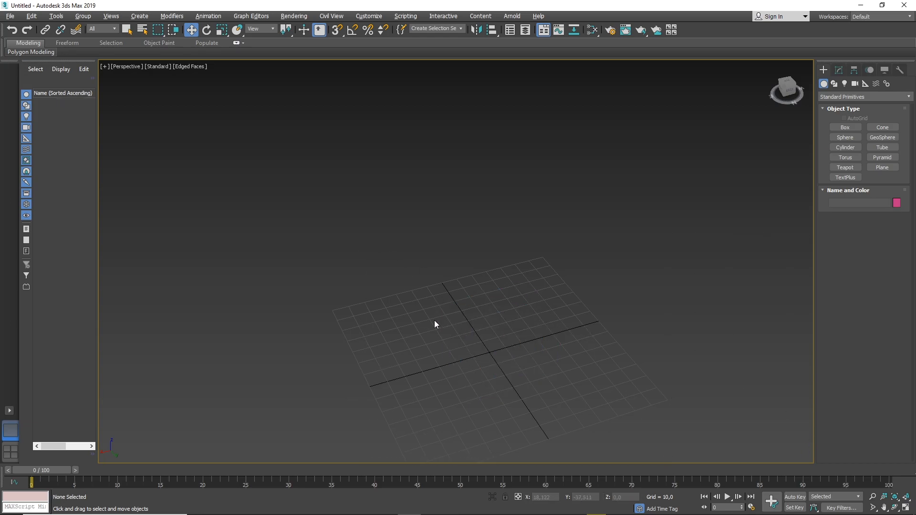
# Create five boxes in a row across the grid, a large one about 26 by 27 followed by four smaller ones.
pyautogui.click(845, 128)
pyautogui.moveTo(547, 313); pyautogui.dragTo(526, 354)
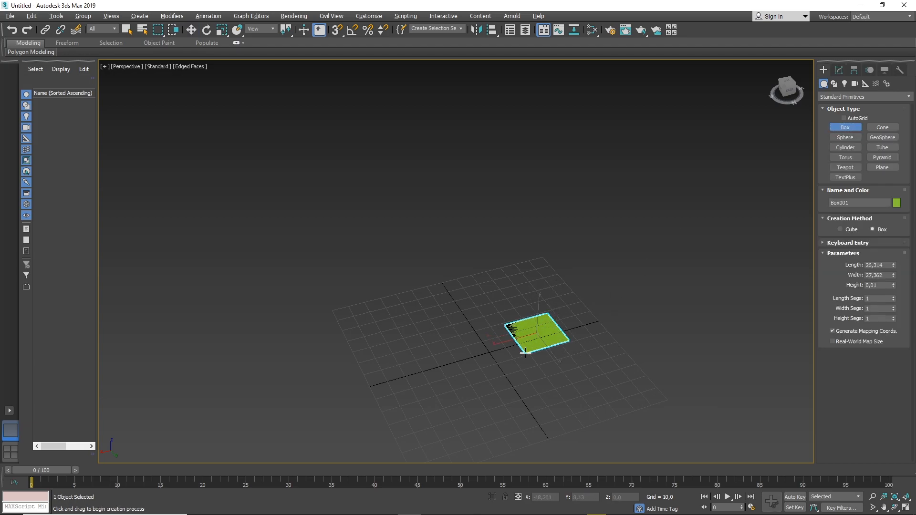
pyautogui.click(515, 323)
pyautogui.moveTo(434, 307); pyautogui.dragTo(437, 328)
pyautogui.click(438, 300)
pyautogui.moveTo(380, 340); pyautogui.dragTo(402, 348)
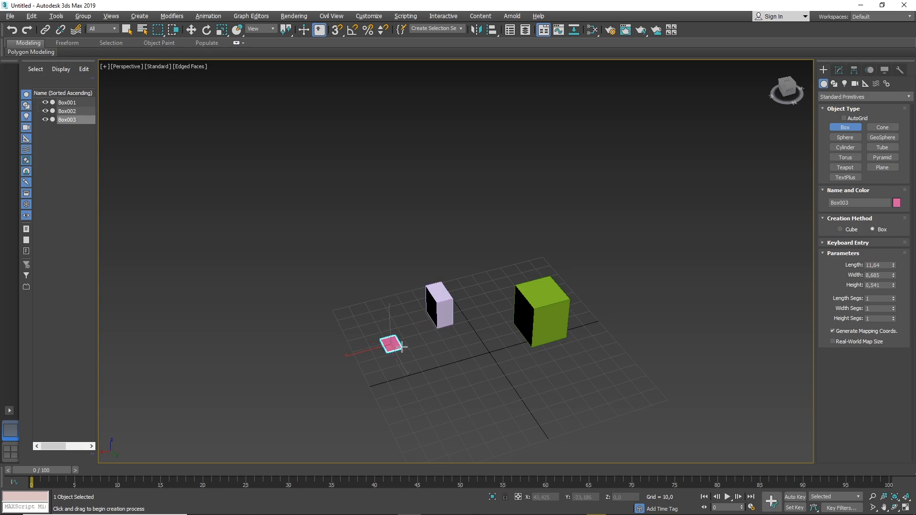
pyautogui.click(403, 343)
pyautogui.moveTo(342, 371); pyautogui.dragTo(367, 379)
pyautogui.click(359, 364)
pyautogui.moveTo(307, 402); pyautogui.dragTo(299, 409)
pyautogui.click(299, 391)
pyautogui.press('w')
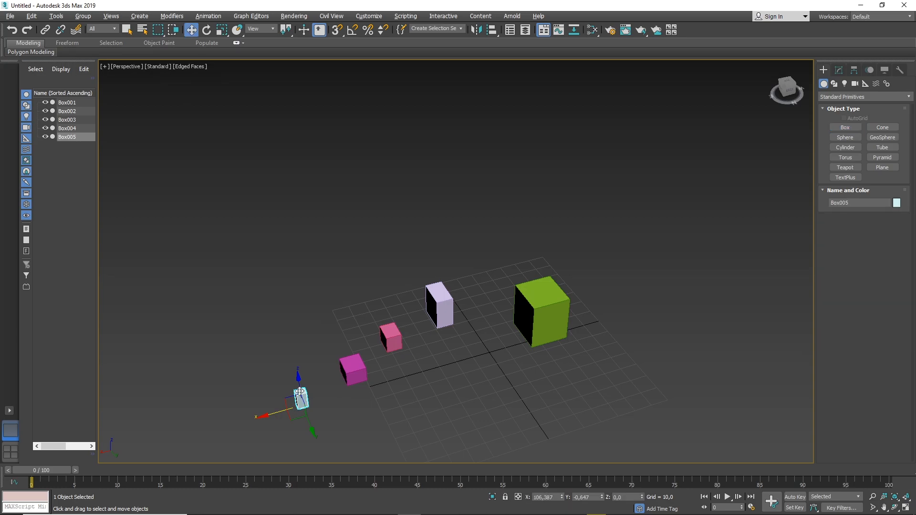
# Select all five boxes and start the Align command with the large green box as the target.
pyautogui.moveTo(470, 345); pyautogui.dragTo(494, 307, button='middle')
pyautogui.moveTo(209, 425); pyautogui.dragTo(206, 425)
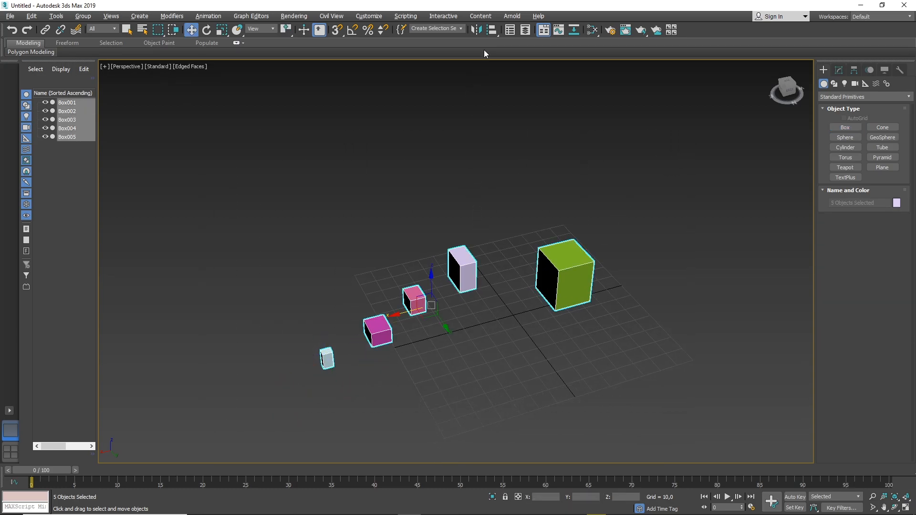
pyautogui.click(492, 30)
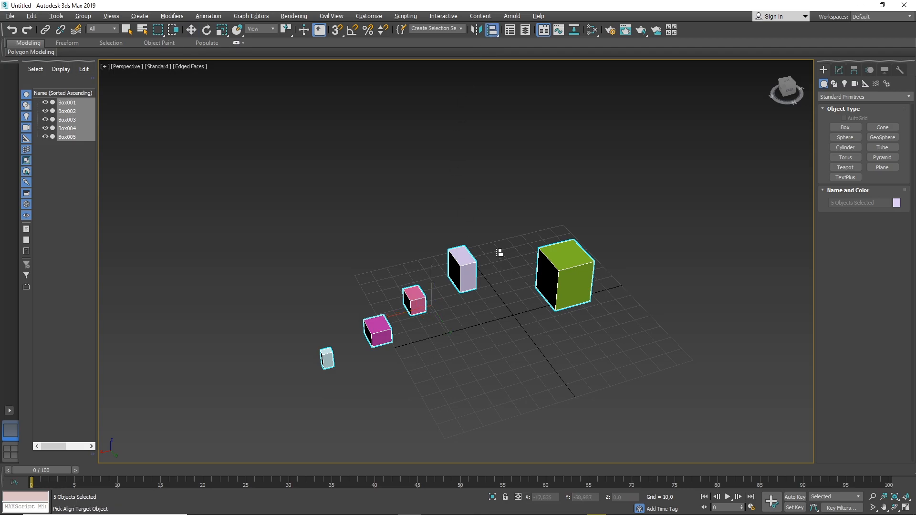
pyautogui.click(565, 272)
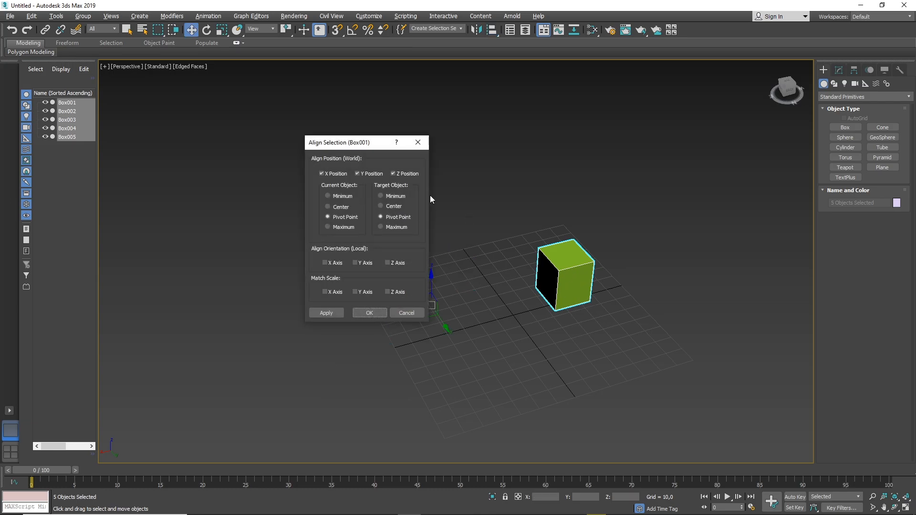
pyautogui.moveTo(382, 146); pyautogui.dragTo(377, 106)
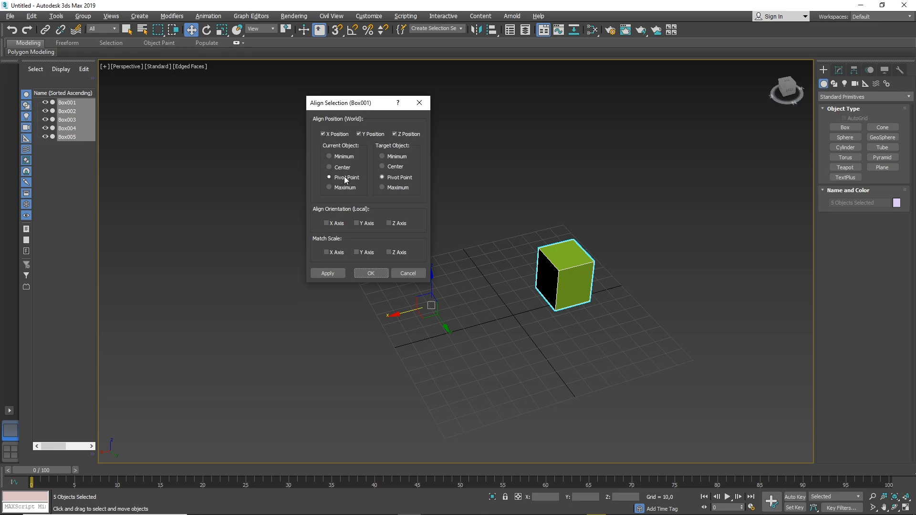
# Preview the pivot-to-pivot alignment with different X, Y and Z position combinations, and leave all three position options off.
pyautogui.click(324, 134)
pyautogui.click(364, 134)
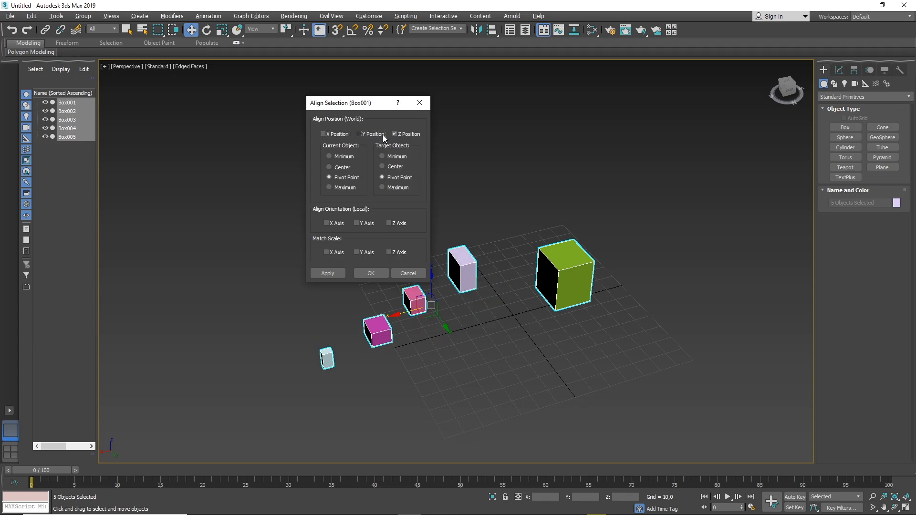
pyautogui.click(327, 134)
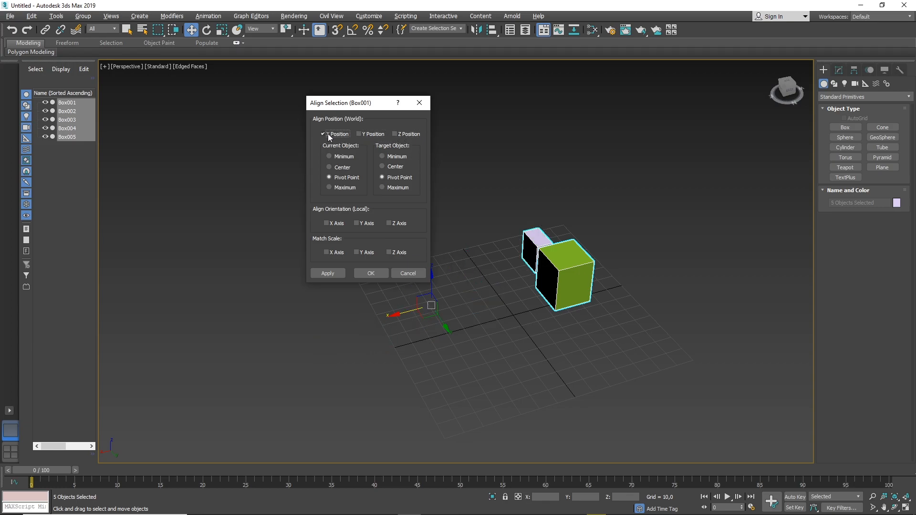
pyautogui.click(328, 134)
pyautogui.click(373, 135)
pyautogui.click(405, 134)
pyautogui.click(360, 134)
pyautogui.click(325, 134)
pyautogui.click(360, 134)
pyautogui.click(369, 133)
pyautogui.click(334, 133)
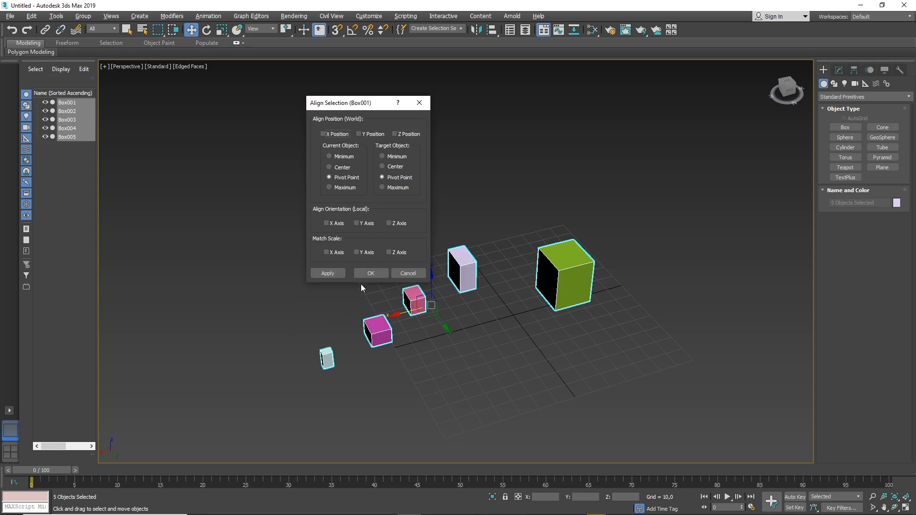
# Preview the X position alignment once more, and align the boxes to the green box's pivot point in Y position only.
pyautogui.click(324, 134)
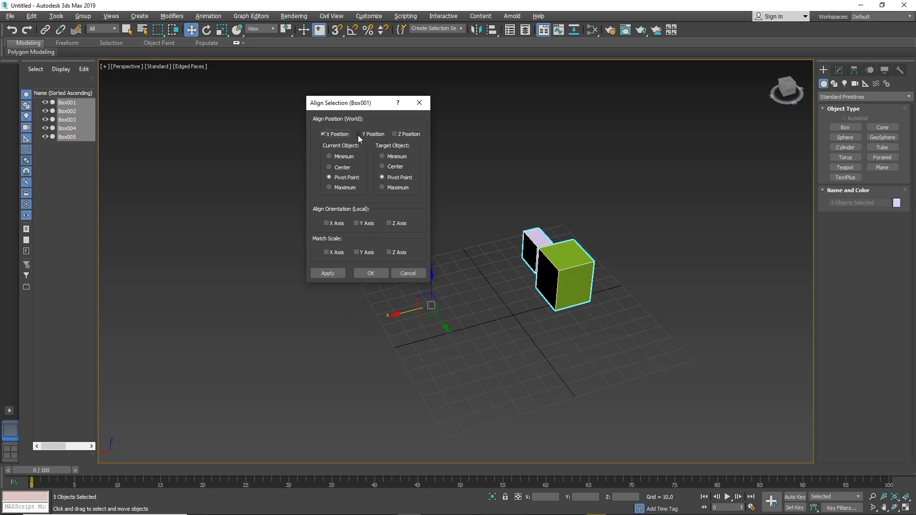
pyautogui.click(332, 133)
pyautogui.click(371, 135)
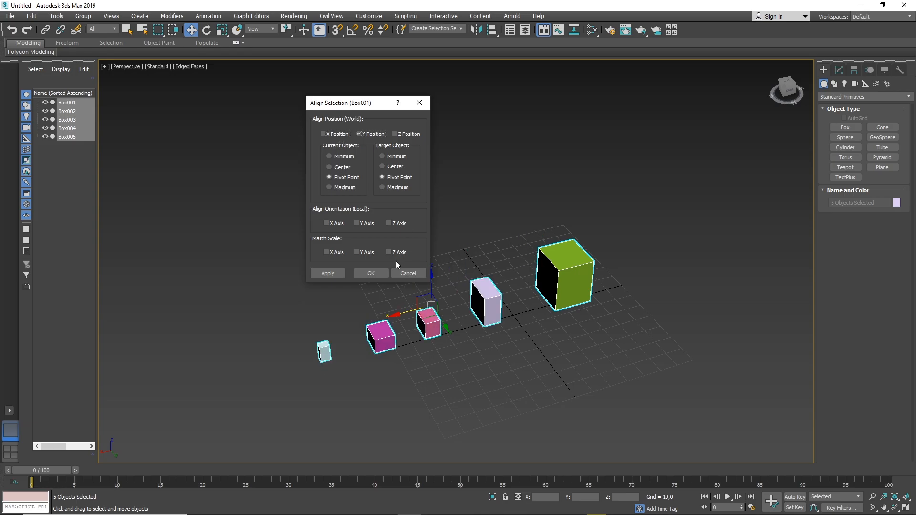
pyautogui.click(372, 274)
# Turn on 3D snap, move the lavender box onto the grid point at X 0, Y 10, Z 0, and review the snap types.
pyautogui.keyDown('alt'); pyautogui.moveTo(362, 249); pyautogui.dragTo(330, 314, button='middle'); pyautogui.keyUp('alt')
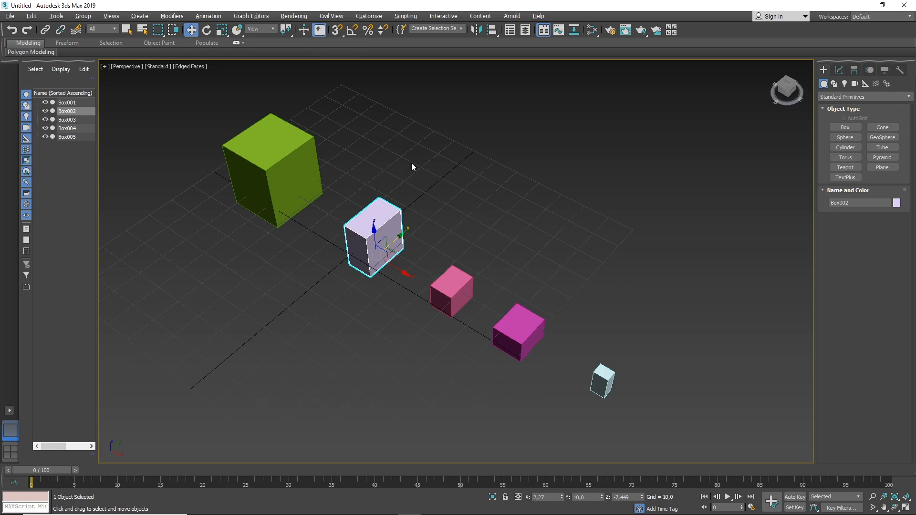
pyautogui.click(337, 29)
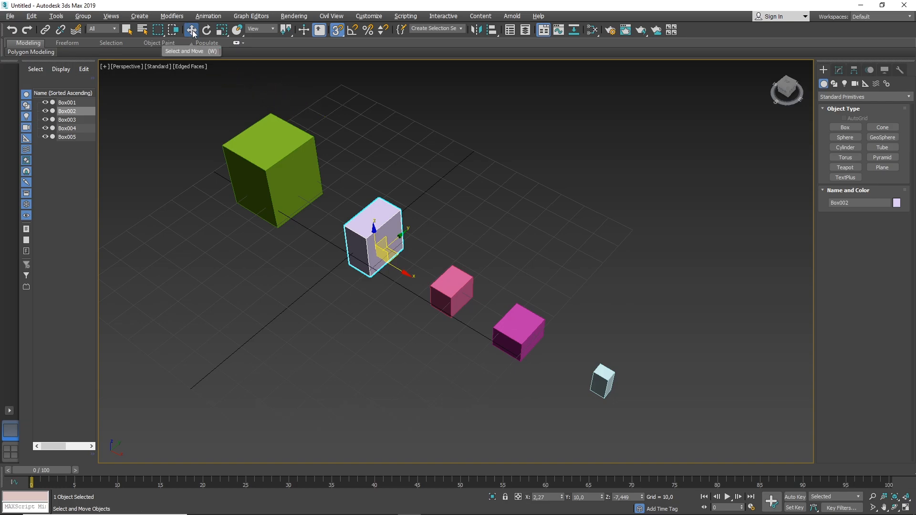
pyautogui.moveTo(397, 234); pyautogui.dragTo(374, 241)
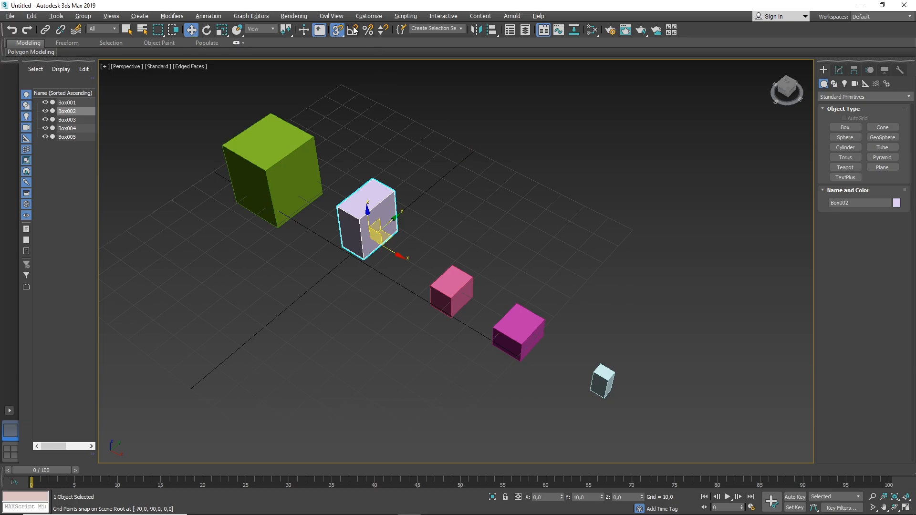
pyautogui.rightClick(337, 30)
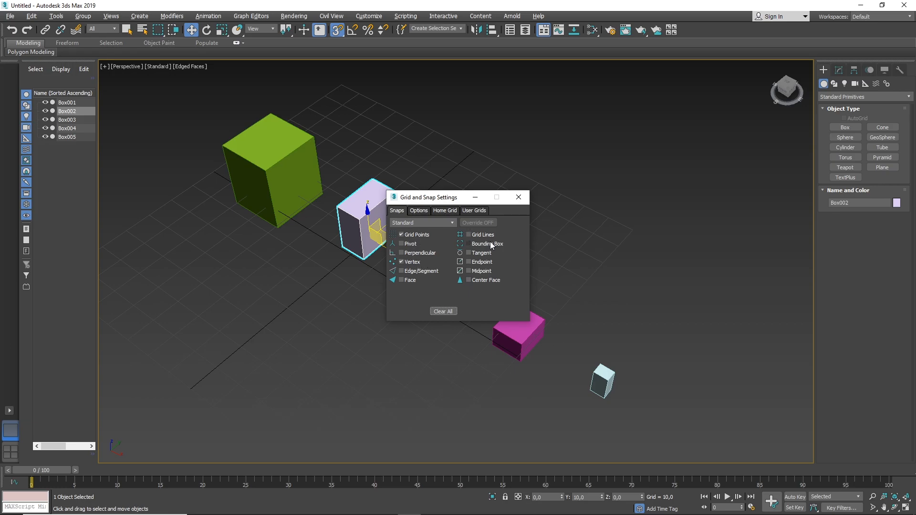
pyautogui.click(518, 197)
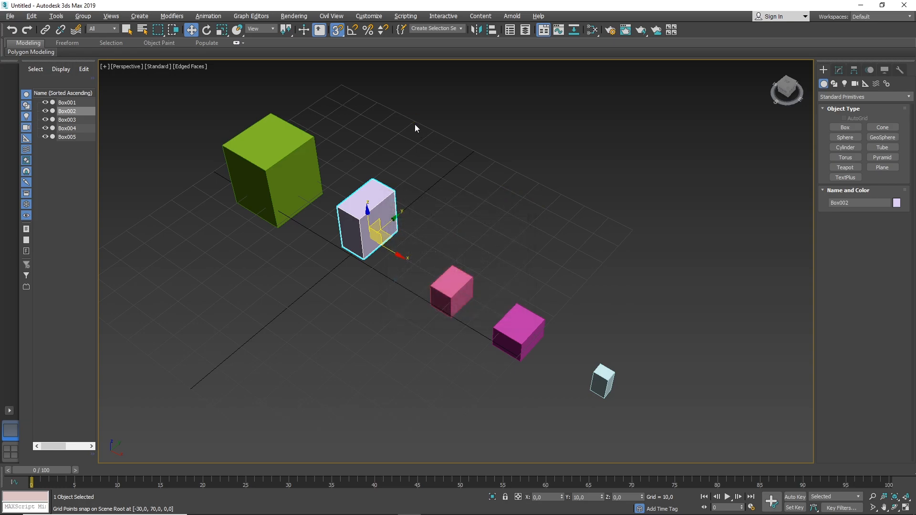
# Try rotating the lavender box 50 degrees about the X axis with angle snap on, and undo the rotation.
pyautogui.click(351, 31)
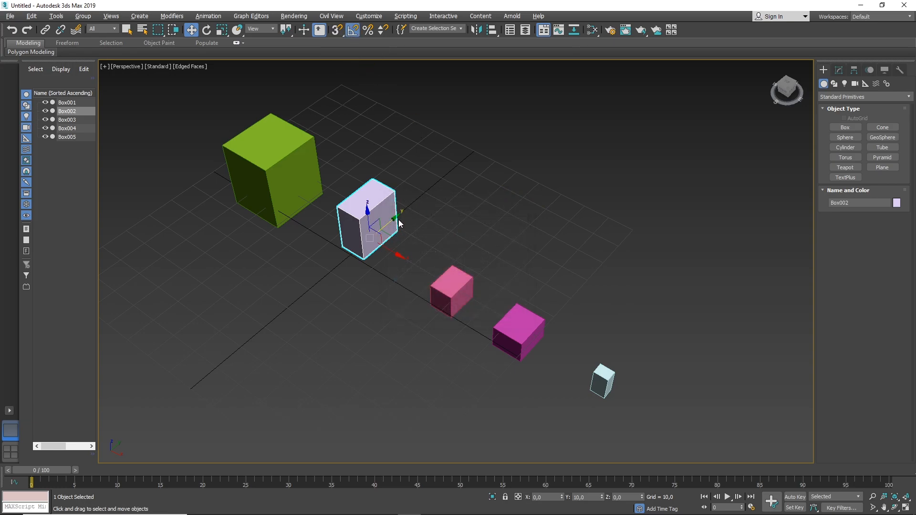
pyautogui.press('e')
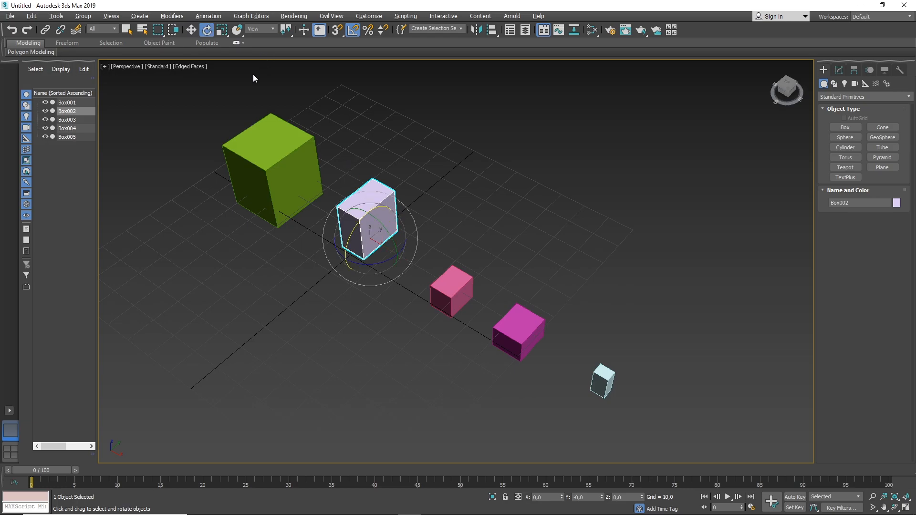
pyautogui.moveTo(358, 224); pyautogui.dragTo(354, 247)
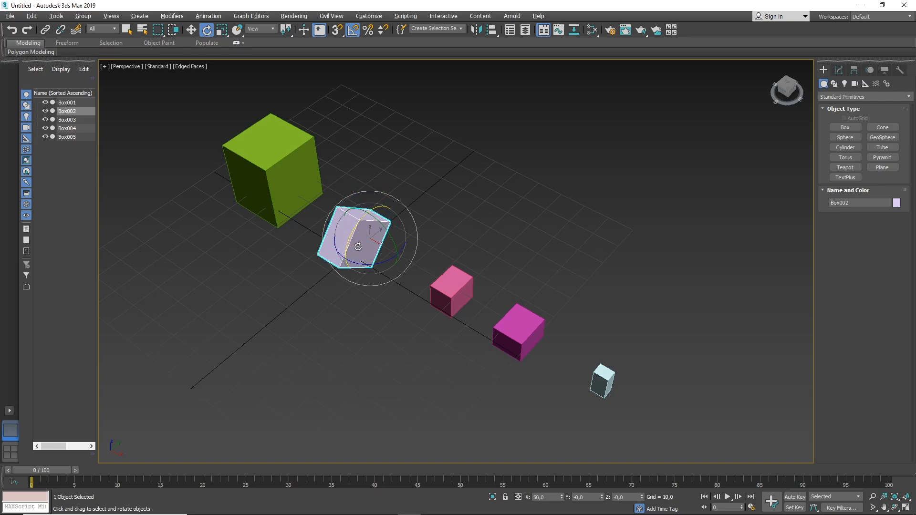
pyautogui.hotkey('ctrl', 'z')
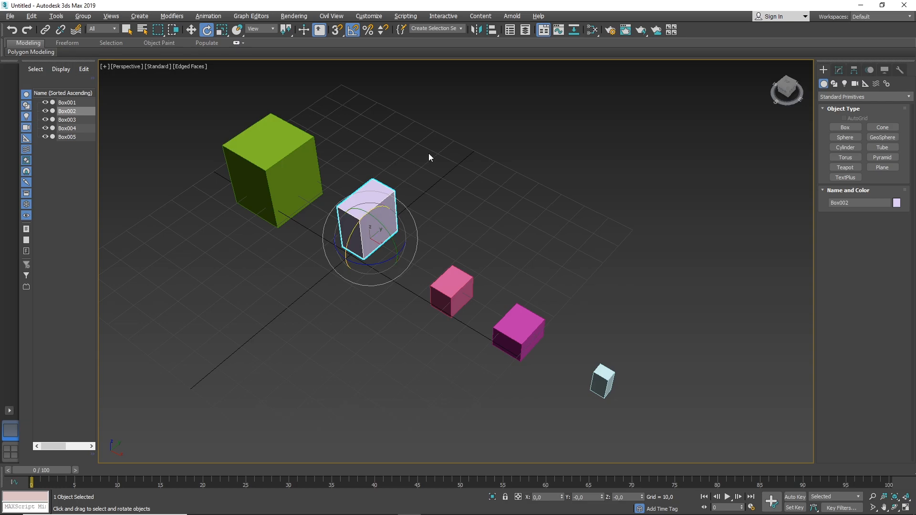
# Set the angle snap increment to 10 degrees.
pyautogui.rightClick(351, 31)
pyautogui.doubleClick(462, 267)
pyautogui.write('10')
pyautogui.press('Return')
pyautogui.click(519, 197)
# Try rotating the lavender box with the 10-degree angle snap, undo the rotation, and turn angle snap off.
pyautogui.moveTo(350, 229); pyautogui.dragTo(349, 241)
pyautogui.hotkey('ctrl', 'z')
pyautogui.click(354, 31)
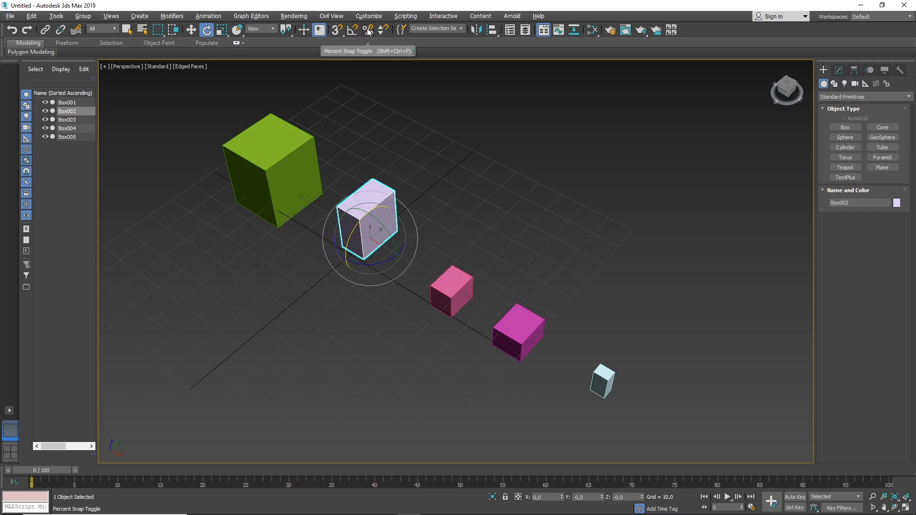
# Turn on percent snap, try scaling the lavender box up uniformly, and undo the scaling.
pyautogui.click(368, 30)
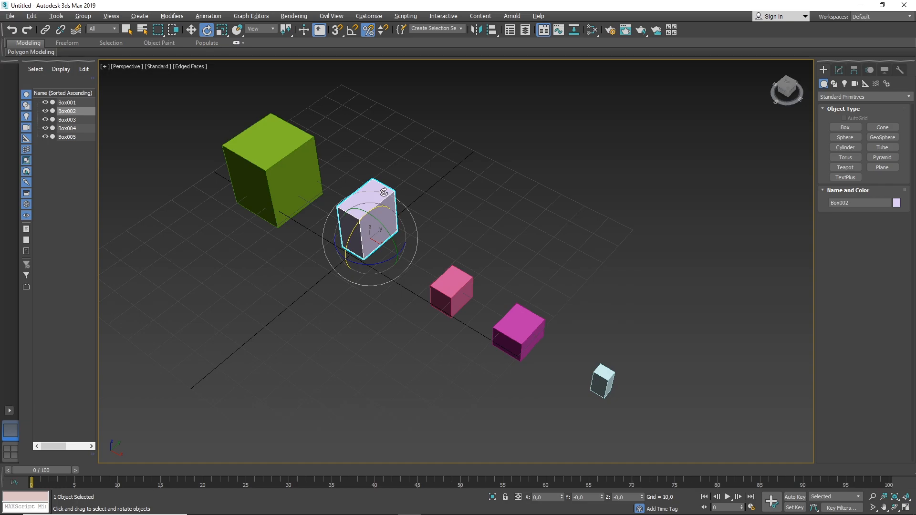
pyautogui.click(222, 32)
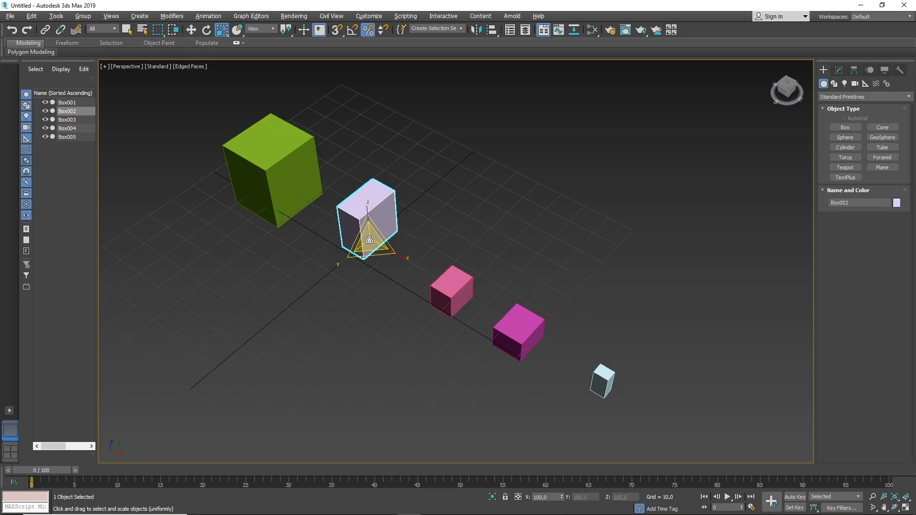
pyautogui.click(370, 32)
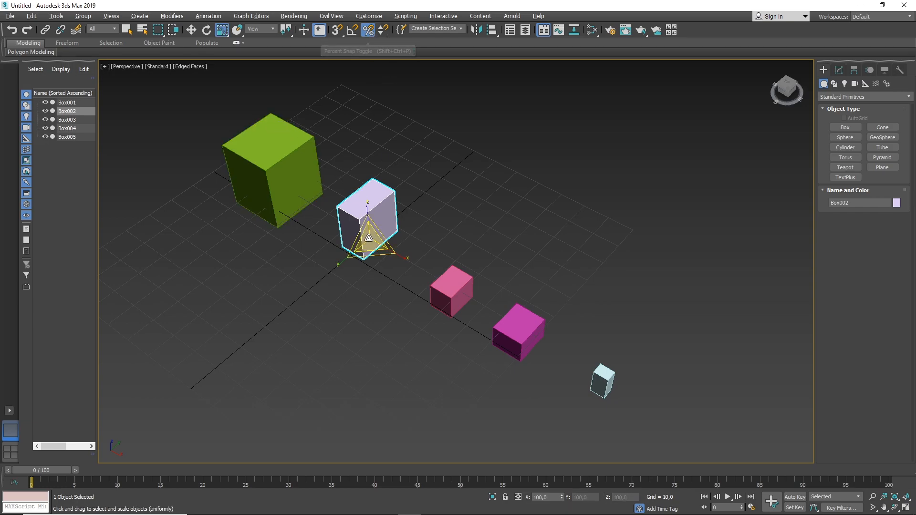
pyautogui.moveTo(370, 243); pyautogui.dragTo(368, 185)
pyautogui.hotkey('ctrl', 'z')
# Try a percent snap increment of 2 % by scaling the lavender box up, and undo the scaling.
pyautogui.rightClick(370, 33)
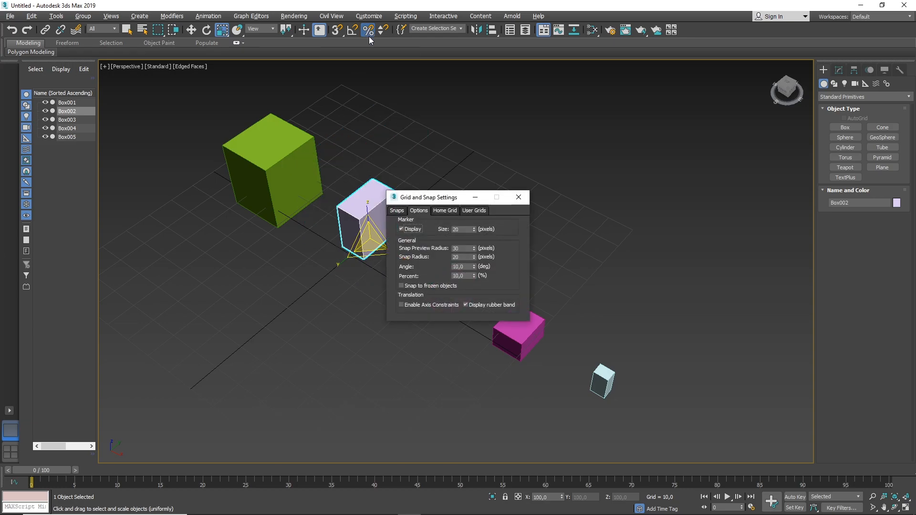
pyautogui.click(469, 275)
pyautogui.write('2')
pyautogui.click(523, 205)
pyautogui.moveTo(368, 242); pyautogui.dragTo(368, 199)
pyautogui.hotkey('ctrl', 'z')
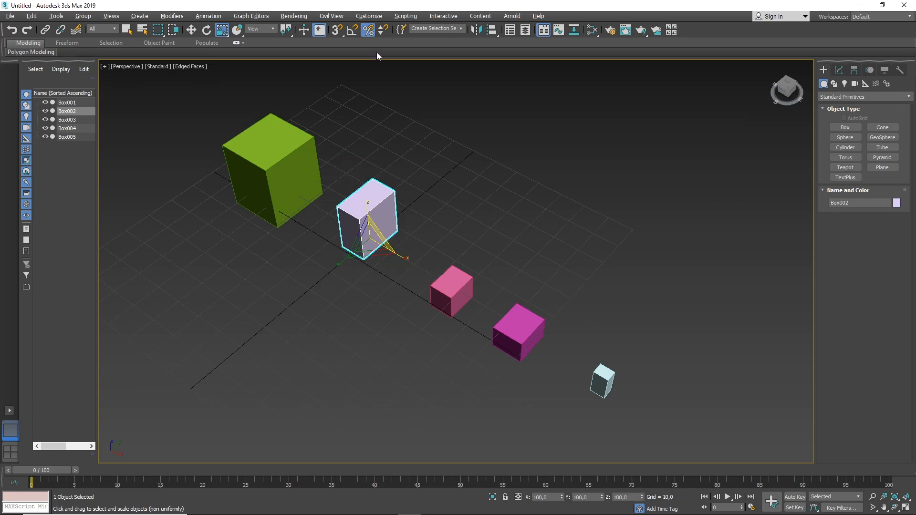
# Set the percent snap increment to 50 % and scale the lavender box up uniformly.
pyautogui.rightClick(366, 32)
pyautogui.moveTo(468, 277); pyautogui.dragTo(380, 285)
pyautogui.write('50')
pyautogui.press('Return')
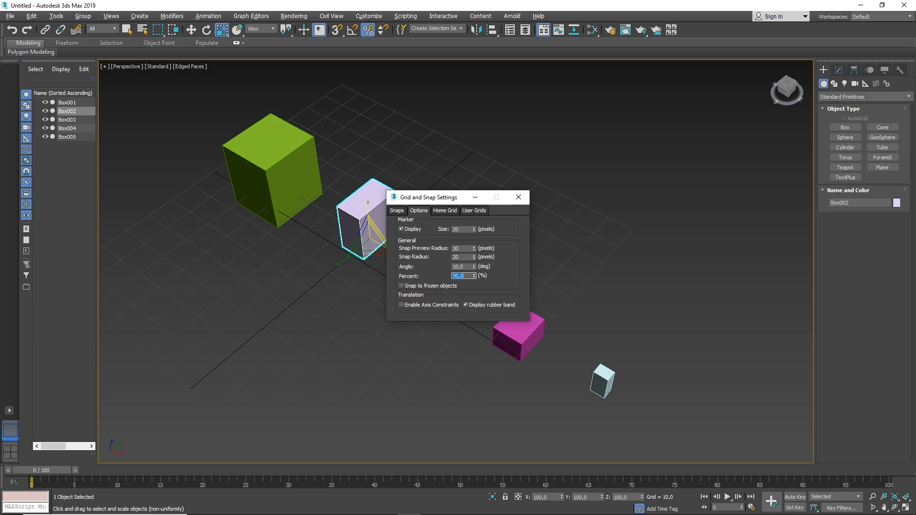
pyautogui.click(518, 197)
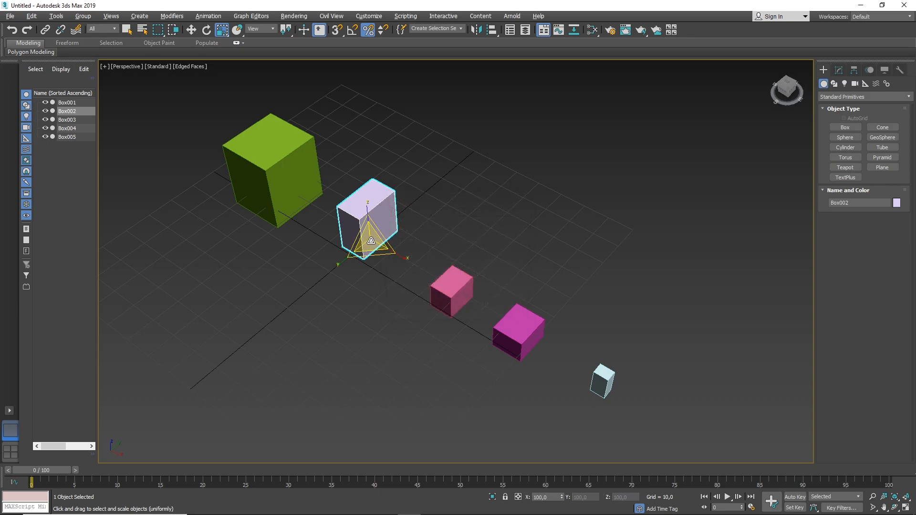
pyautogui.moveTo(370, 234); pyautogui.dragTo(359, 155)
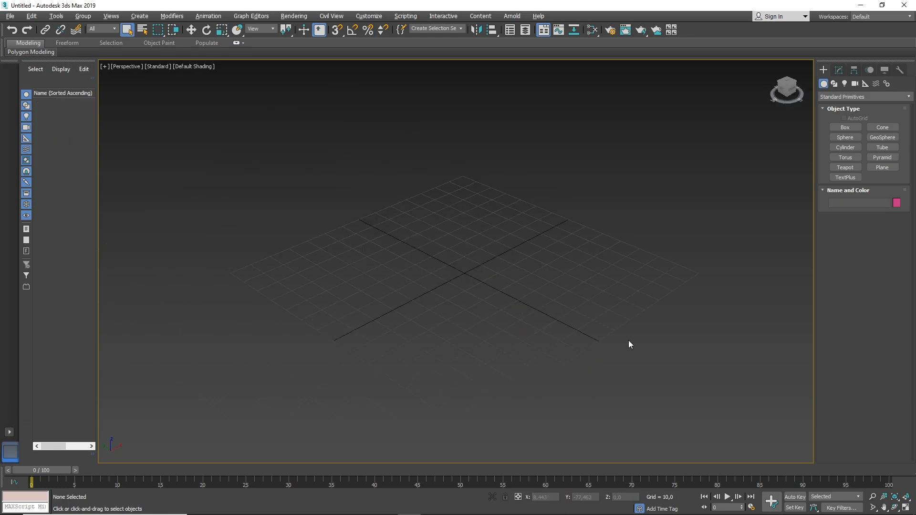
# Create a single large box over the centre of the grid in the empty scene.
pyautogui.click(839, 132)
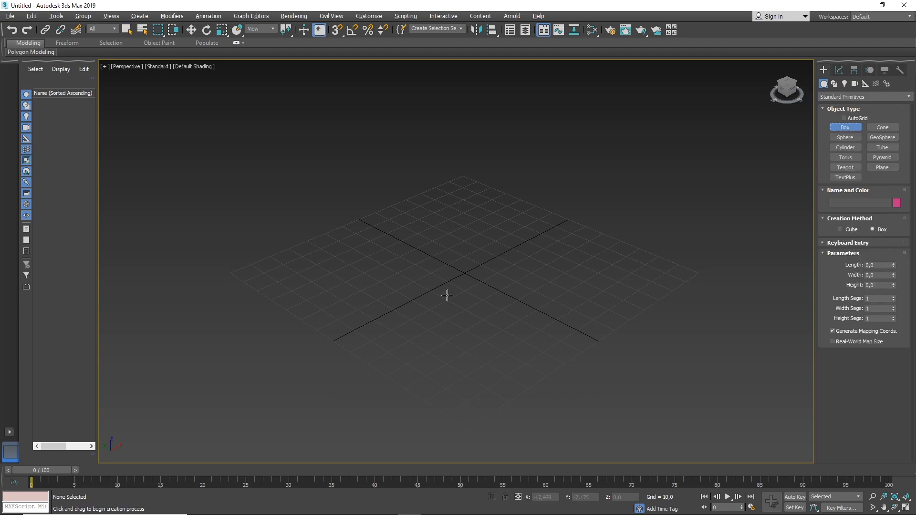
pyautogui.moveTo(388, 277); pyautogui.dragTo(557, 260)
pyautogui.click(546, 194)
pyautogui.click(548, 192)
pyautogui.rightClick(549, 193)
# Orbit the perspective view around the box until the grid is tilted on its side, and restore the home view.
pyautogui.moveTo(602, 224); pyautogui.dragTo(580, 223, button='middle')
pyautogui.hotkey('ctrl', 'r')
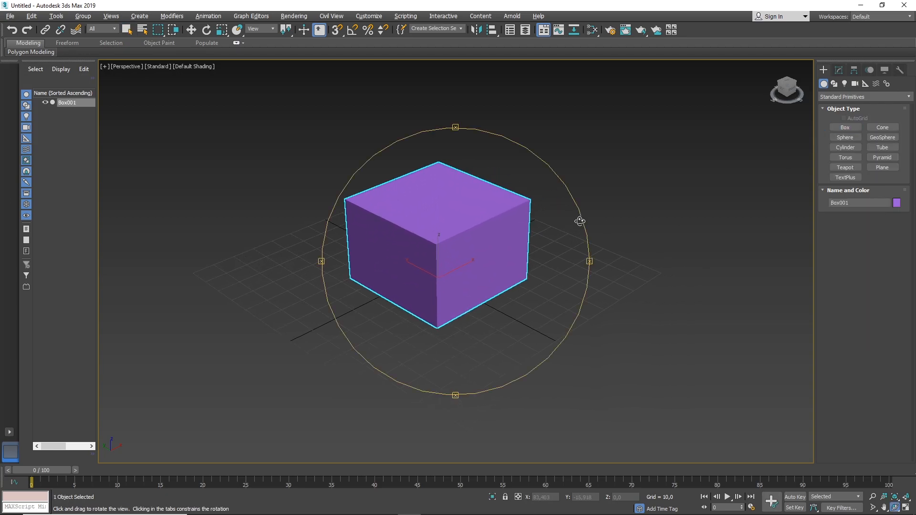
pyautogui.moveTo(587, 109); pyautogui.dragTo(684, 401)
pyautogui.rightClick(639, 293)
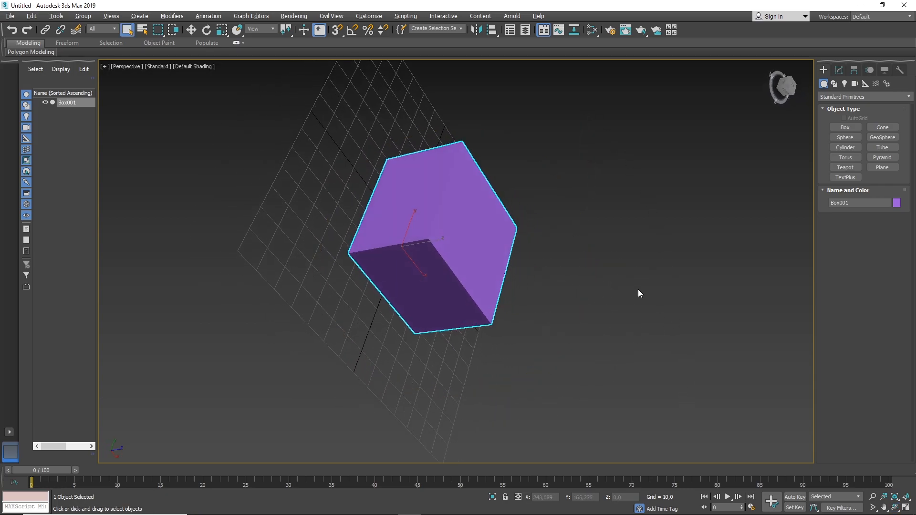
pyautogui.scroll(-3, 353, 302)
pyautogui.keyDown('alt'); pyautogui.moveTo(409, 303); pyautogui.dragTo(316, 283, button='middle'); pyautogui.keyUp('alt')
pyautogui.keyDown('alt'); pyautogui.moveTo(562, 289); pyautogui.dragTo(64, 296, button='middle'); pyautogui.keyUp('alt')
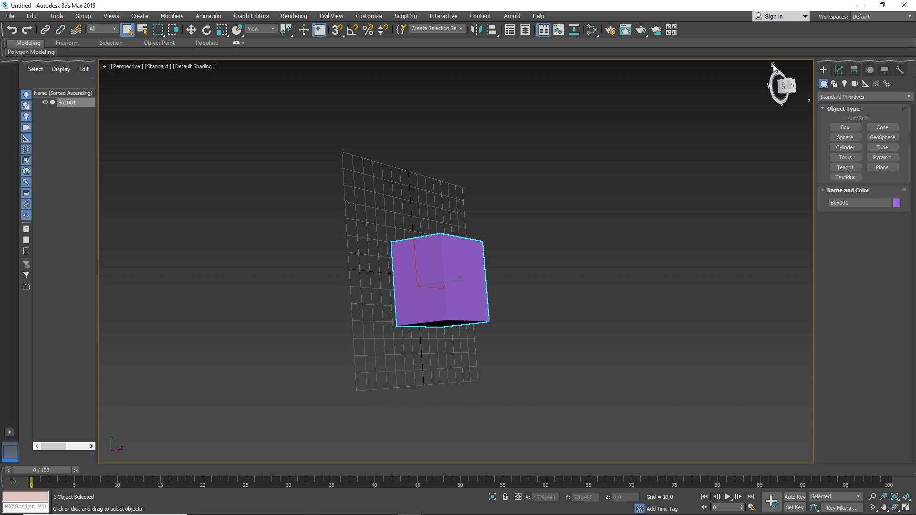
pyautogui.click(773, 67)
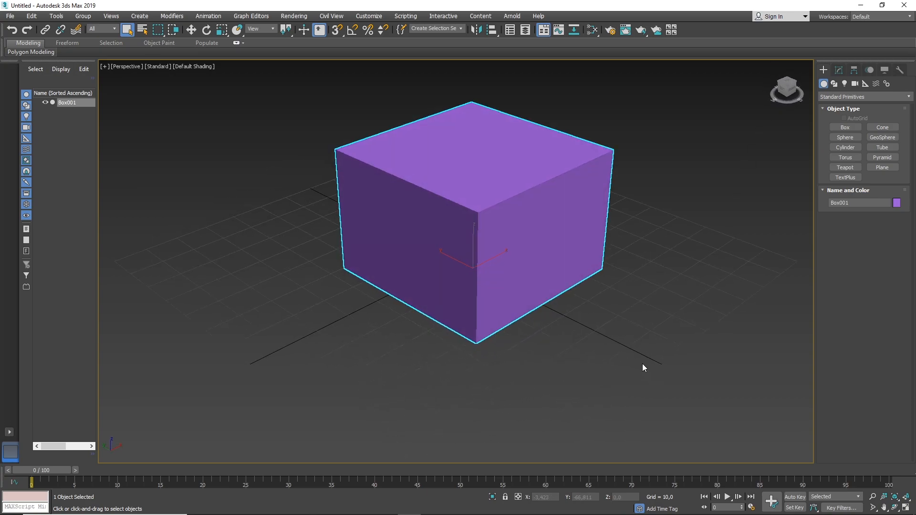
# Delete the purple box from the scene.
pyautogui.scroll(-5, 597, 255)
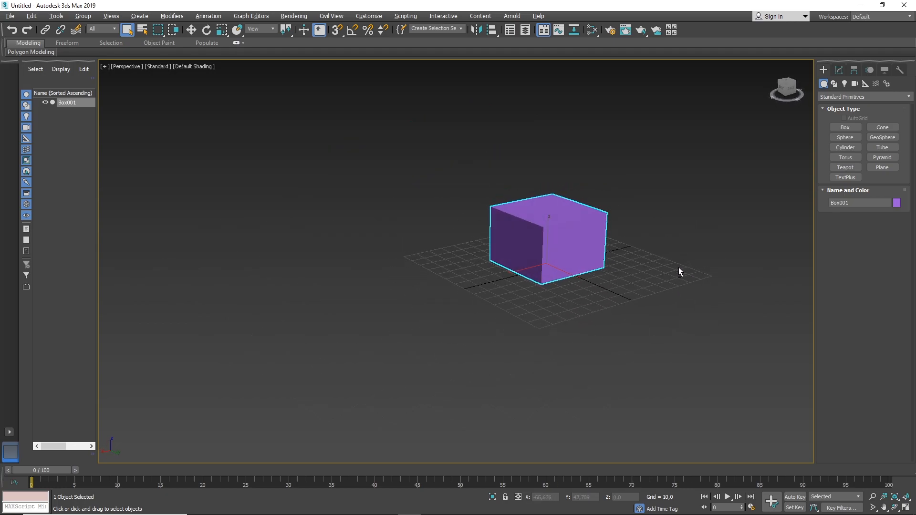
pyautogui.moveTo(675, 239); pyautogui.dragTo(572, 257, button='middle')
pyautogui.scroll(4, 456, 310)
pyautogui.moveTo(453, 264)
pyautogui.keyDown('alt'); pyautogui.mouseDown(button='middle')
pyautogui.moveTo(507, 255)
pyautogui.moveTo(434, 312)
pyautogui.moveTo(442, 249)
pyautogui.moveTo(443, 259)
pyautogui.mouseUp(button='middle'); pyautogui.keyUp('alt')
pyautogui.rightClick(447, 254)
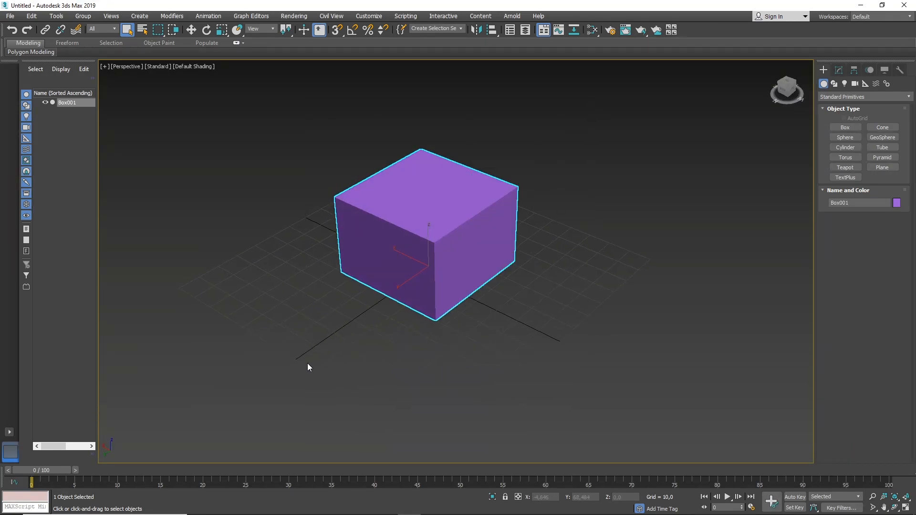
pyautogui.press('Delete')
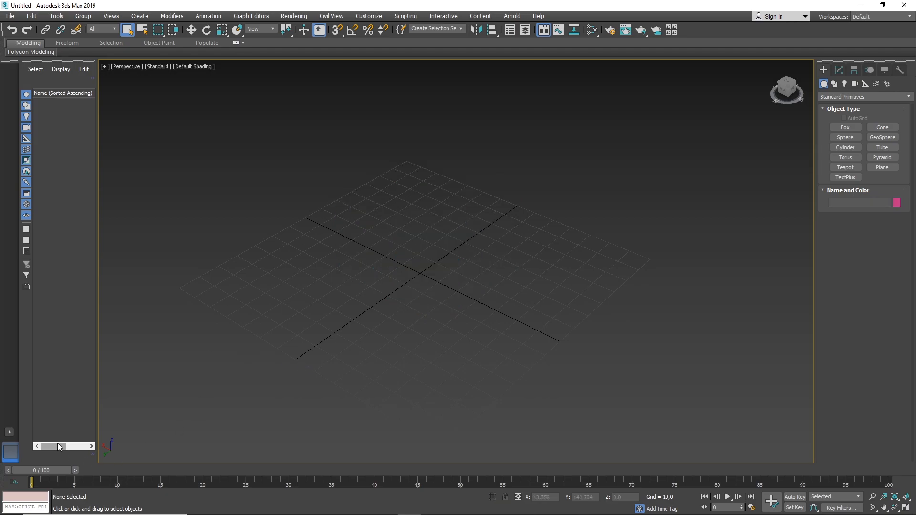
# Switch to the viewport layout with one wide view above three small ones, and exit the program without saving the scene.
pyautogui.hotkey('alt', 'w')
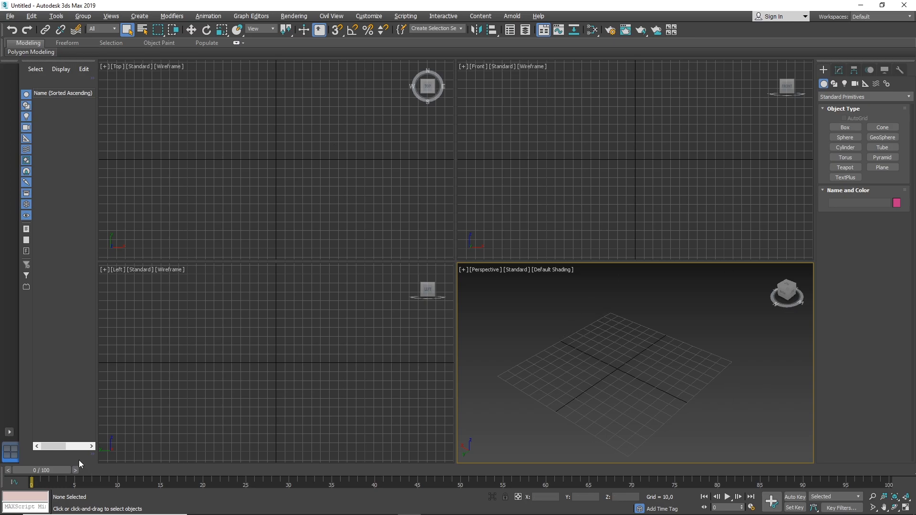
pyautogui.click(9, 432)
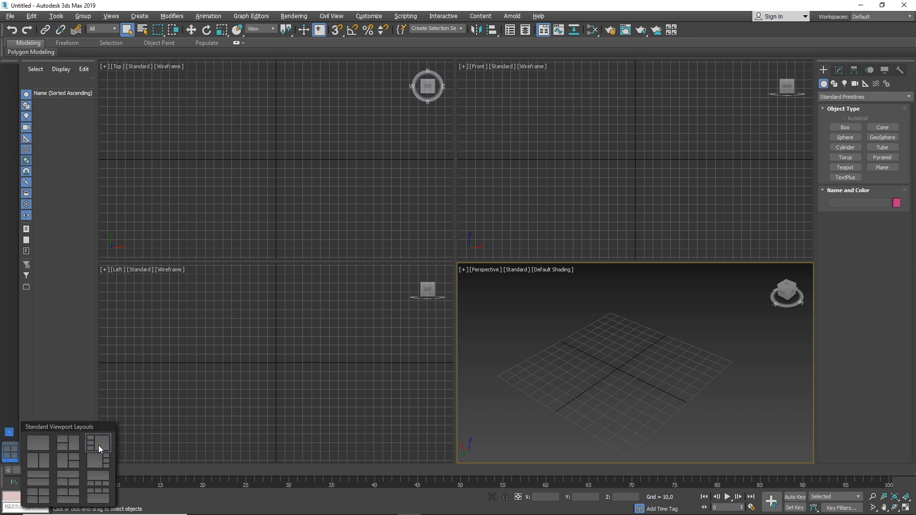
pyautogui.click(99, 479)
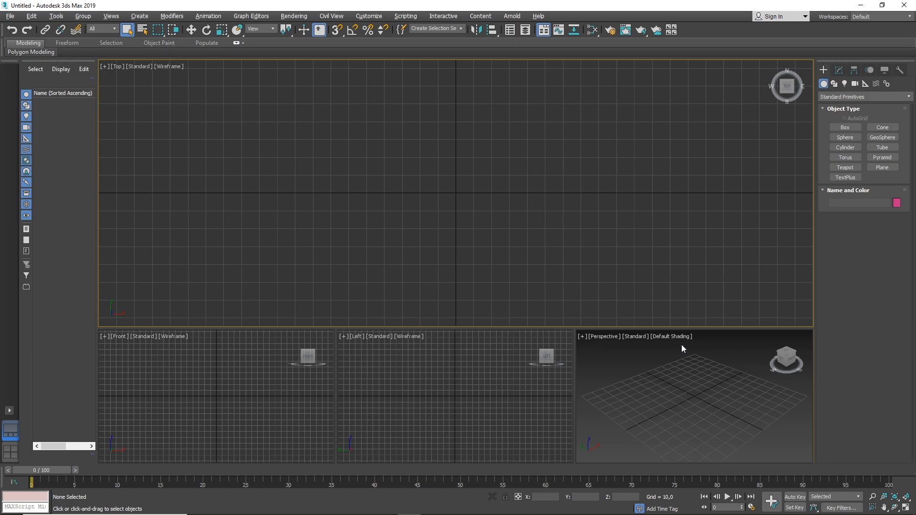
pyautogui.click(904, 5)
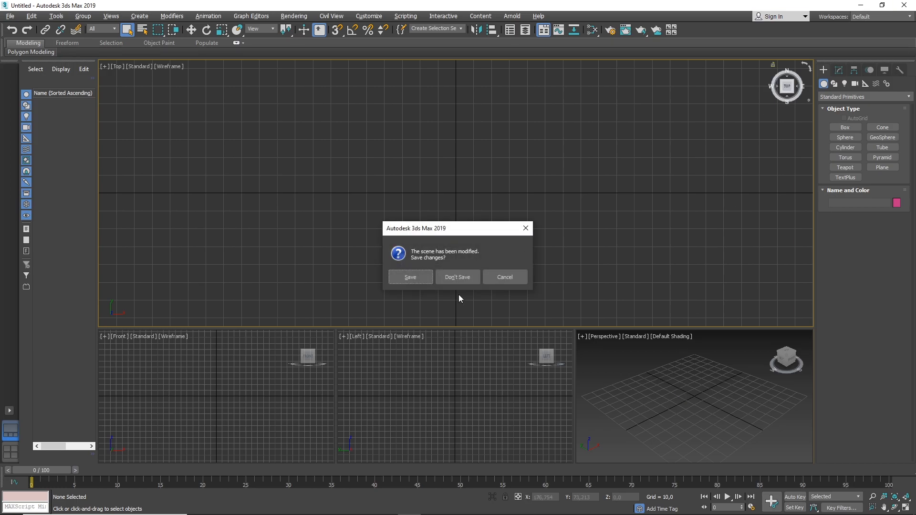
pyautogui.click(462, 279)
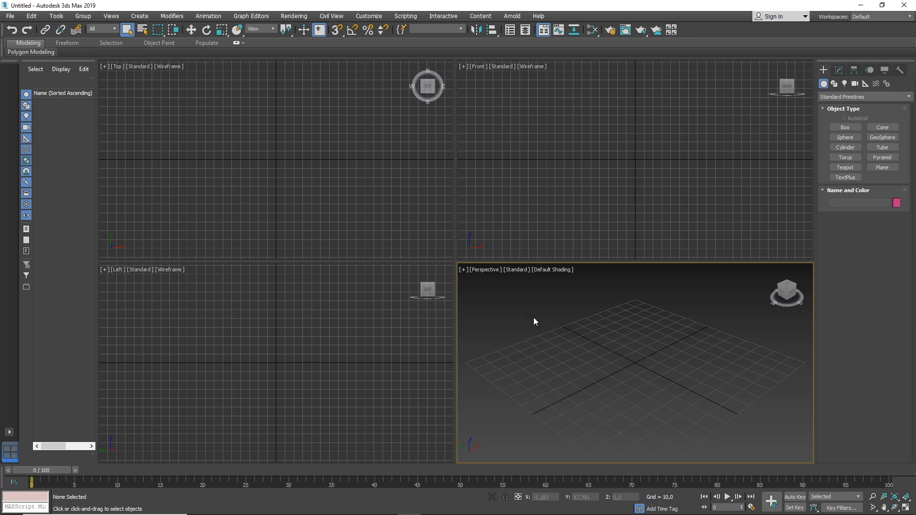
# Arrange the new session's viewports as one wide Top view above three smaller Front, Left and Perspective views.
pyautogui.click(9, 433)
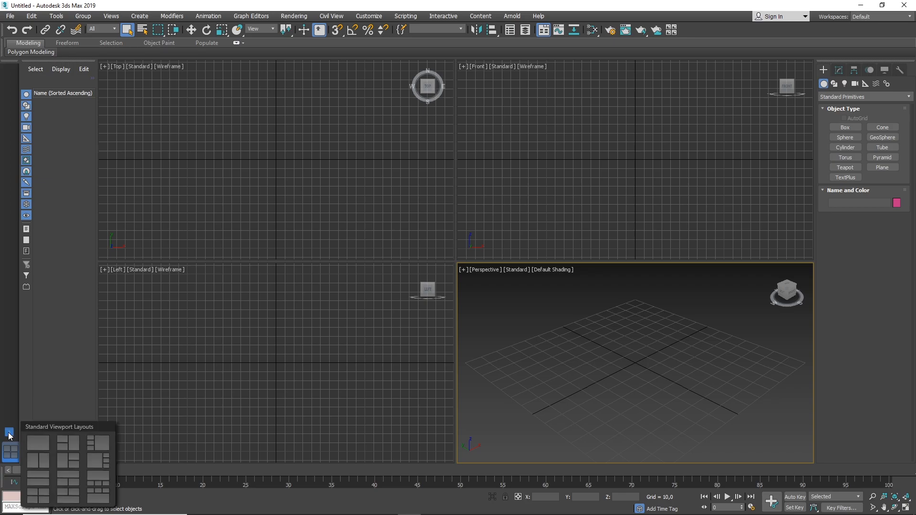
pyautogui.click(100, 479)
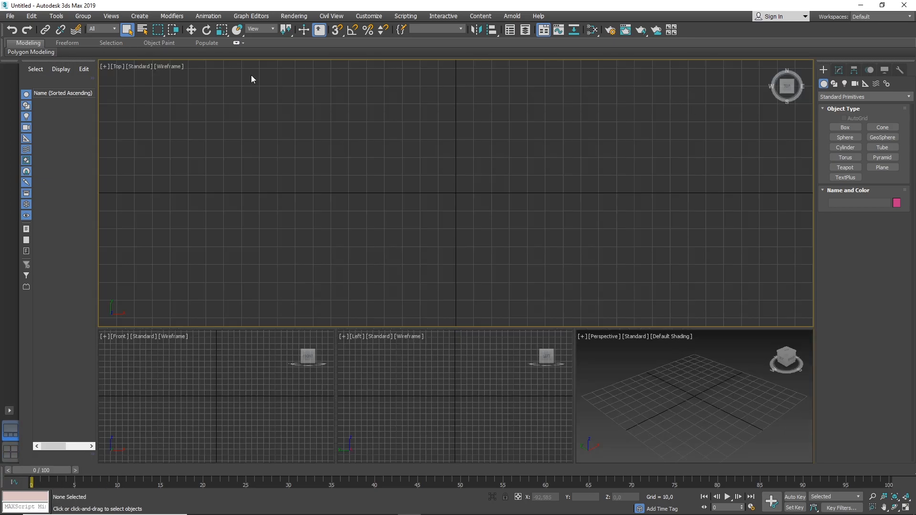
# Save the empty scene as maxstart in the scenes folder, and make the Perspective viewport active.
pyautogui.click(10, 16)
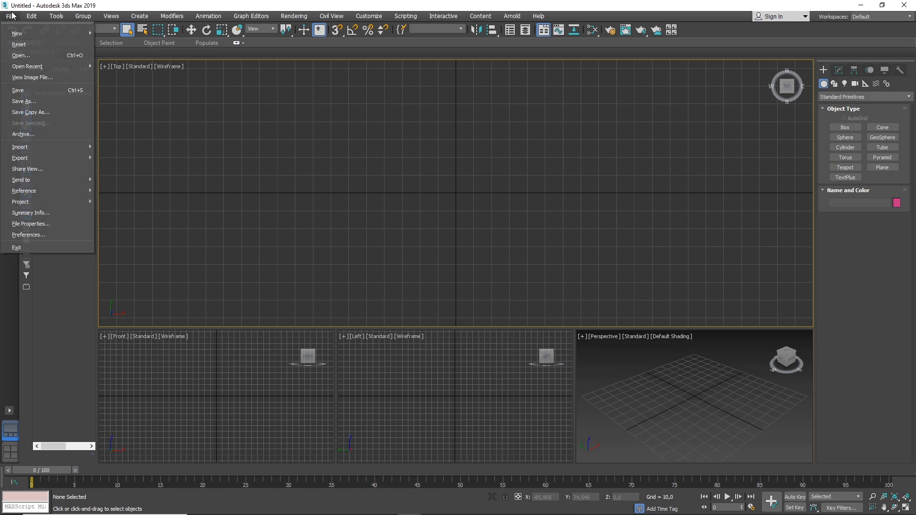
pyautogui.click(30, 101)
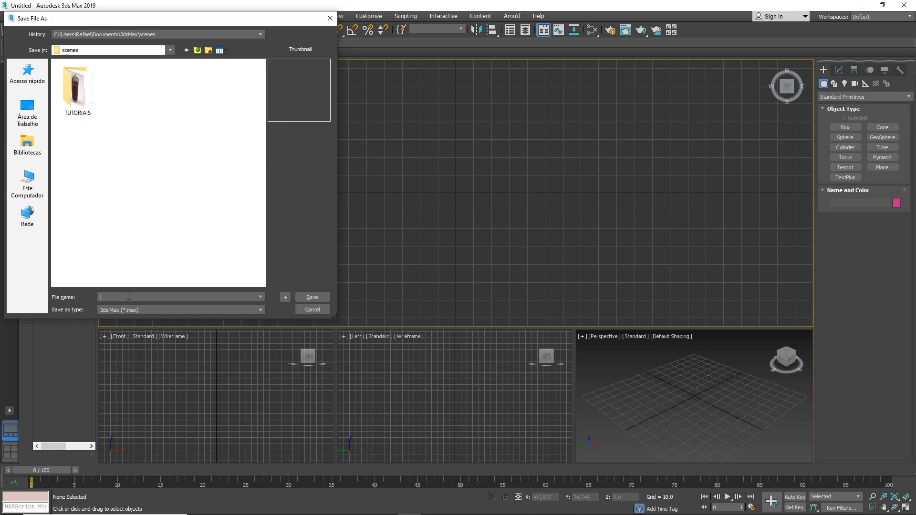
pyautogui.write('maxstart')
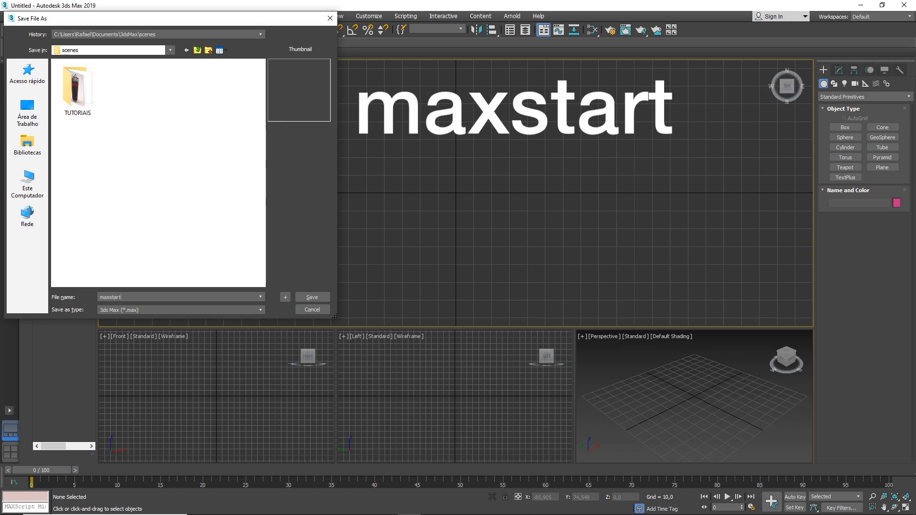
pyautogui.click(314, 298)
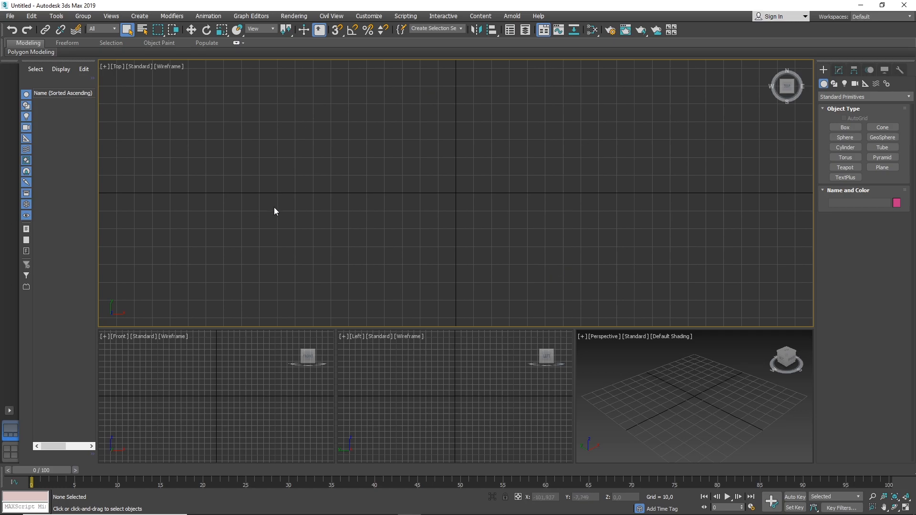
pyautogui.click(629, 407)
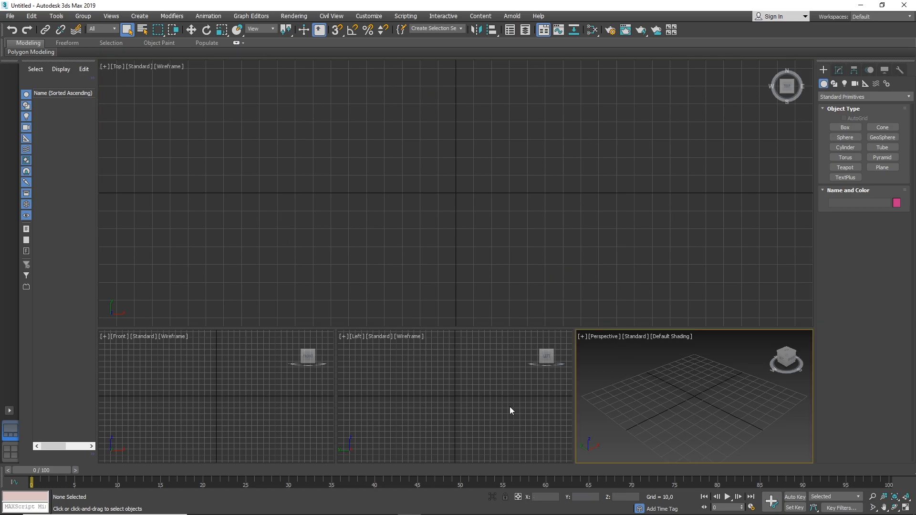